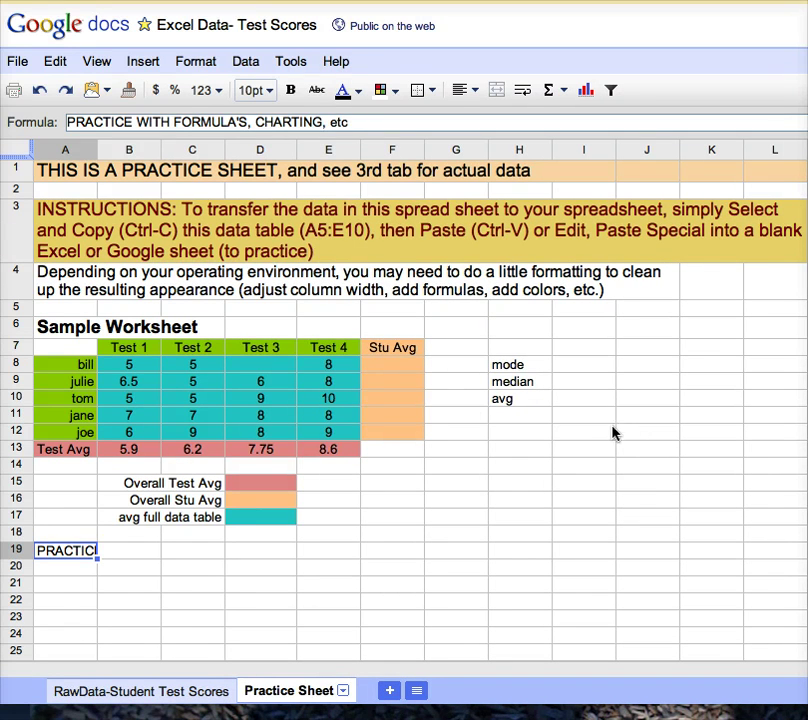
# Step: Calculate the first student's average in F8 with the AVERAGE function over B8:E8
pyautogui.click(390, 368)
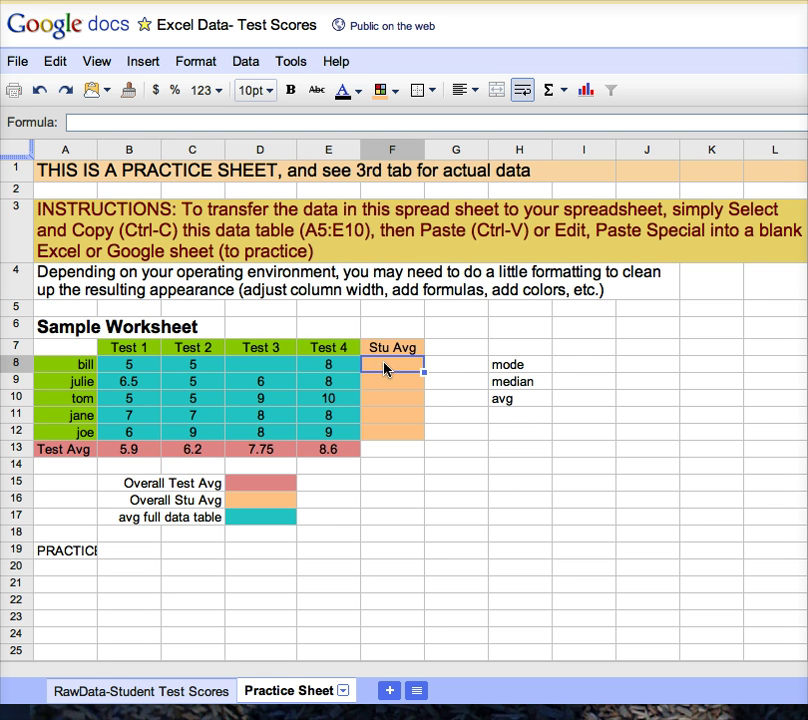
pyautogui.write('=')
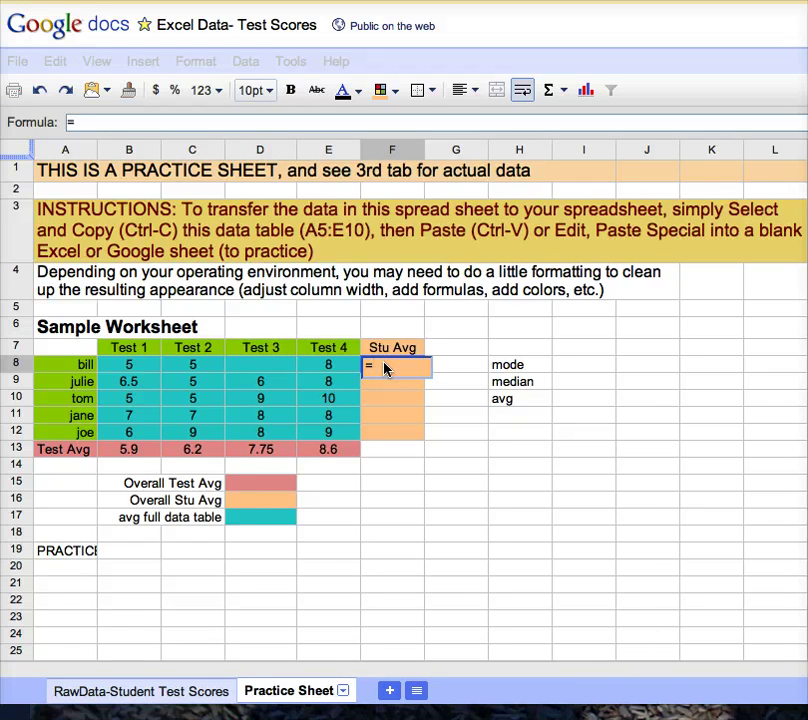
pyautogui.click(554, 94)
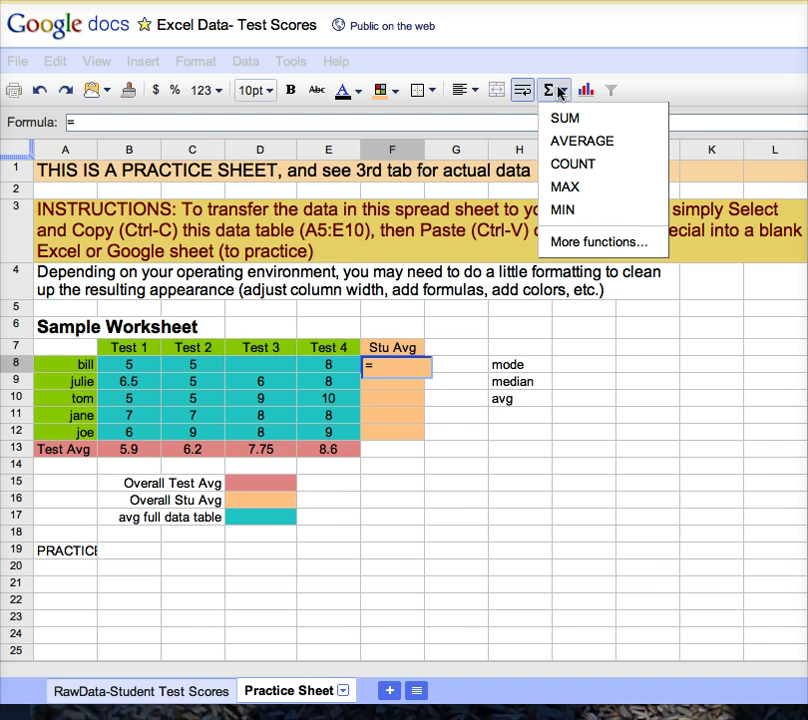
pyautogui.click(566, 140)
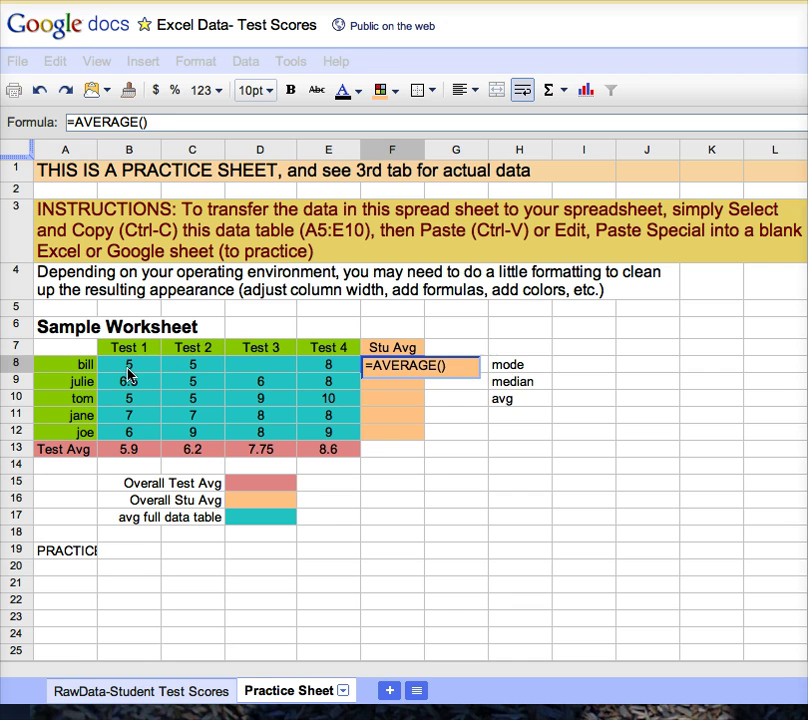
pyautogui.moveTo(150, 370); pyautogui.dragTo(313, 371)
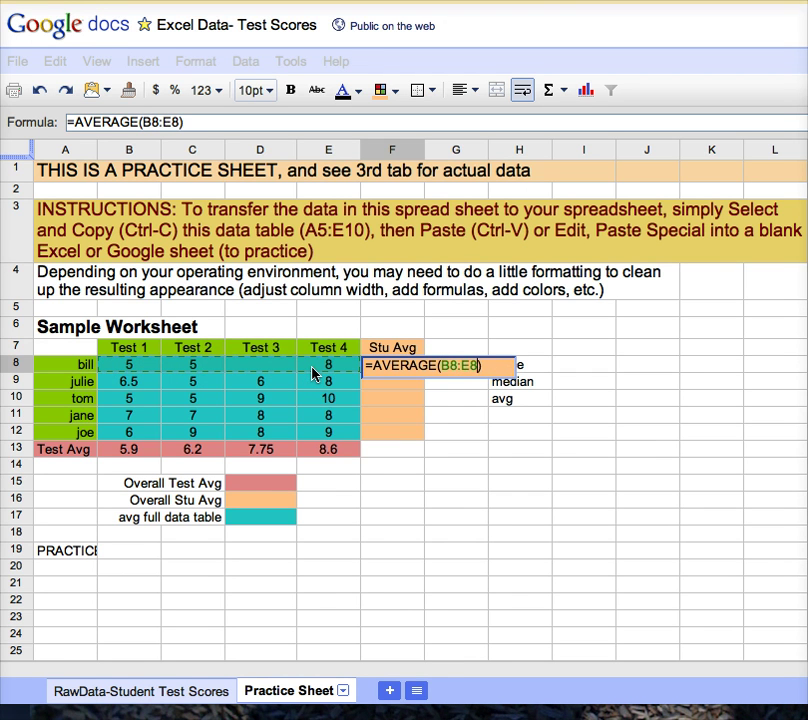
pyautogui.press('Return')
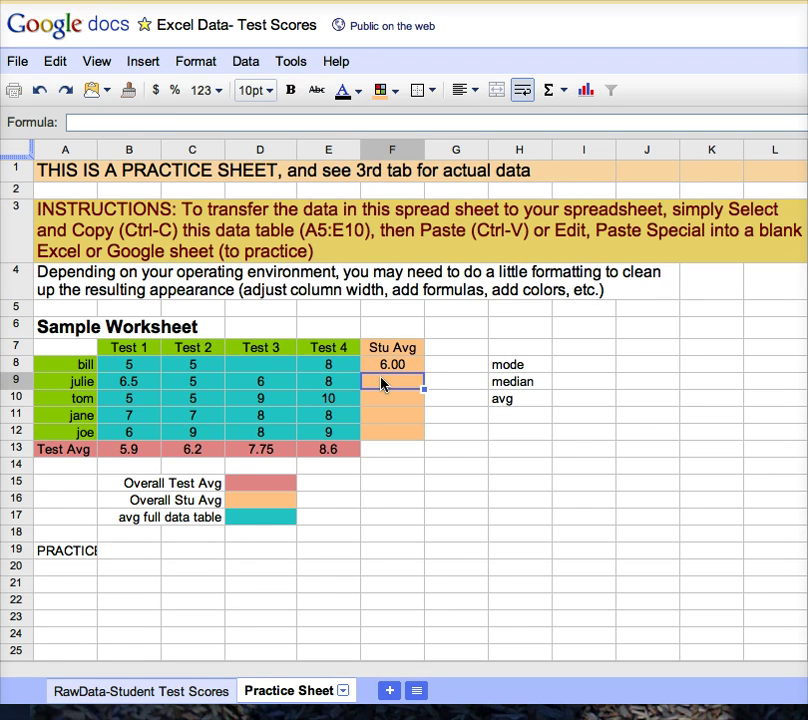
# Step: Calculate the second student's average in F9 with the AVERAGE function over B9:E9
pyautogui.write('=')
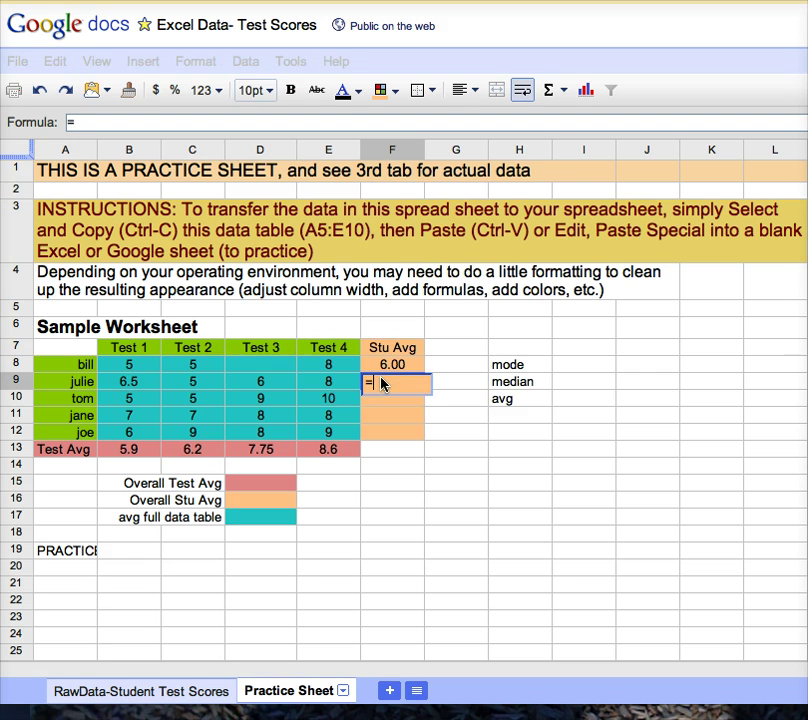
pyautogui.click(557, 92)
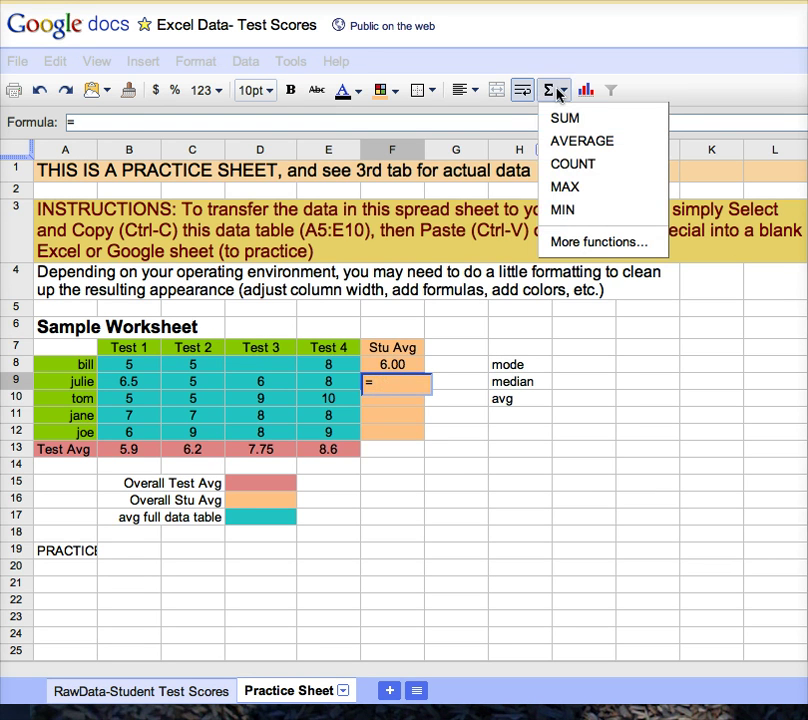
pyautogui.click(566, 141)
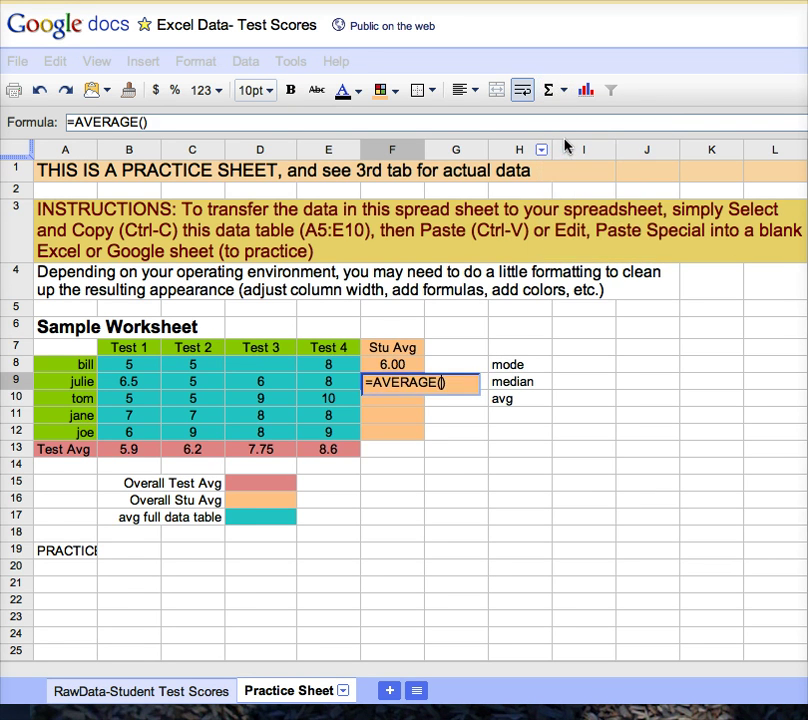
pyautogui.moveTo(123, 384); pyautogui.dragTo(311, 388)
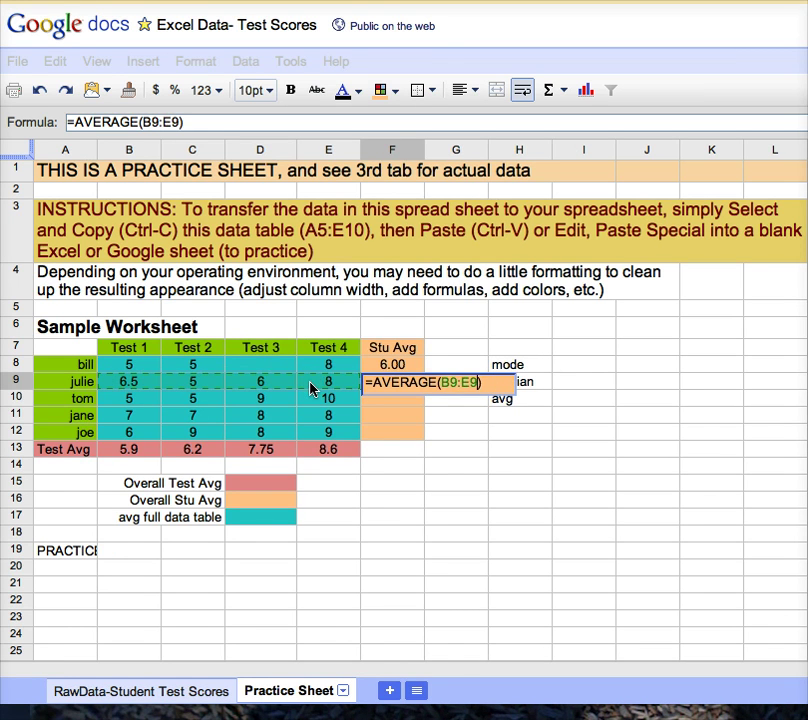
pyautogui.press('Return')
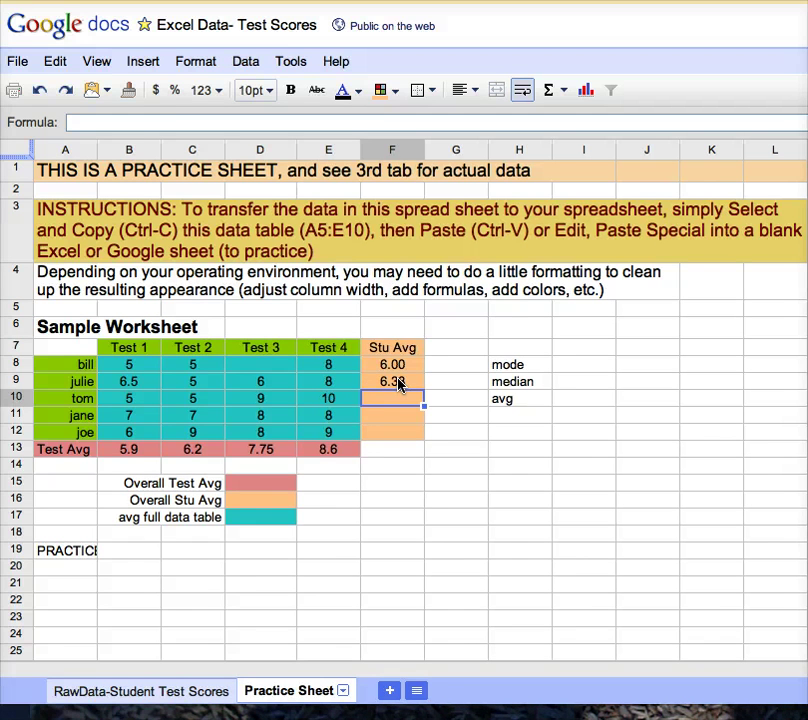
# Step: Copy the average formula from F9 down through F12 for the remaining students
pyautogui.click(398, 385)
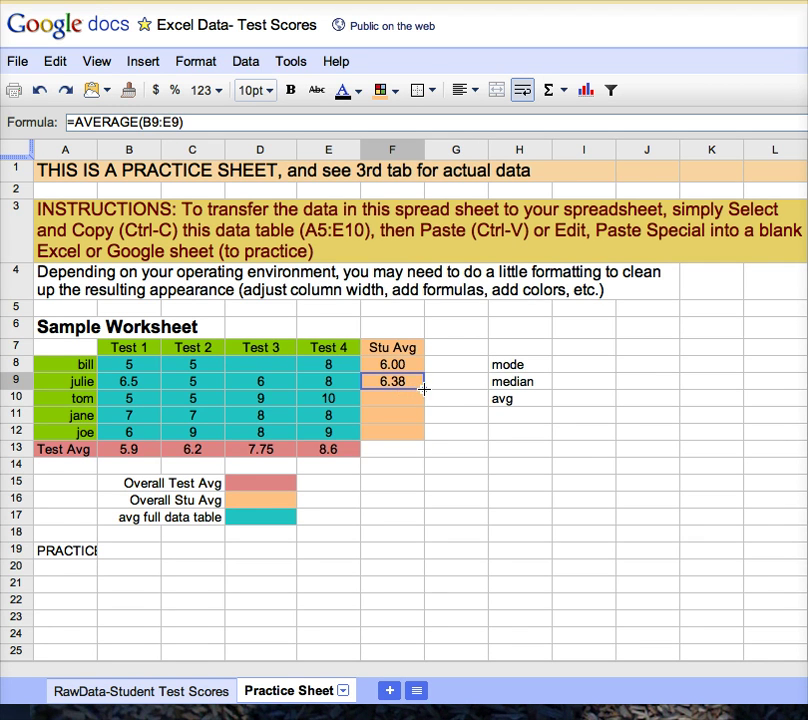
pyautogui.moveTo(424, 390); pyautogui.dragTo(425, 430)
pyautogui.moveTo(425, 430)
pyautogui.mouseDown()
pyautogui.moveTo(411, 388)
pyautogui.moveTo(418, 430)
pyautogui.mouseUp()
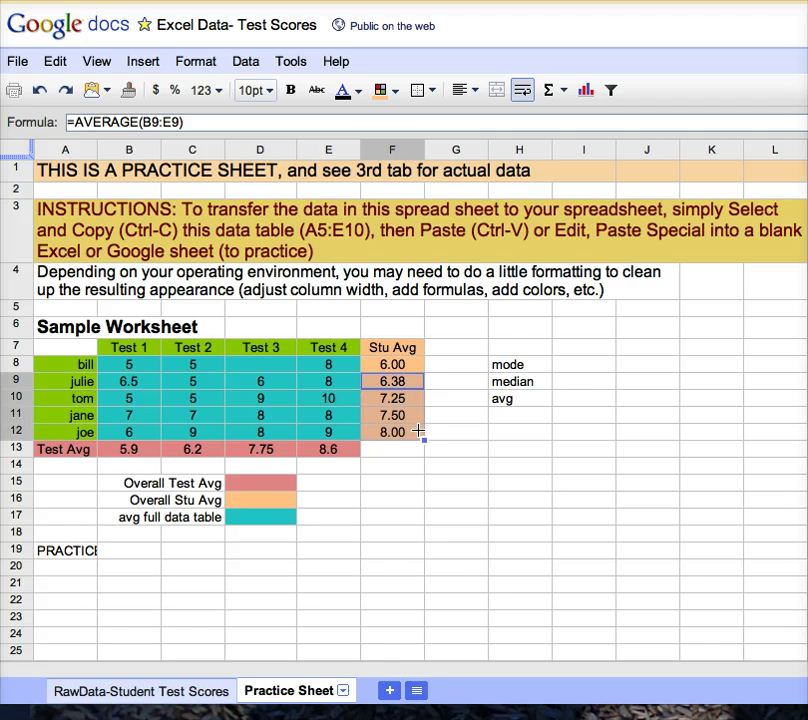
# Step: Clear the existing Test Avg formulas in B13:E13
pyautogui.click(128, 450)
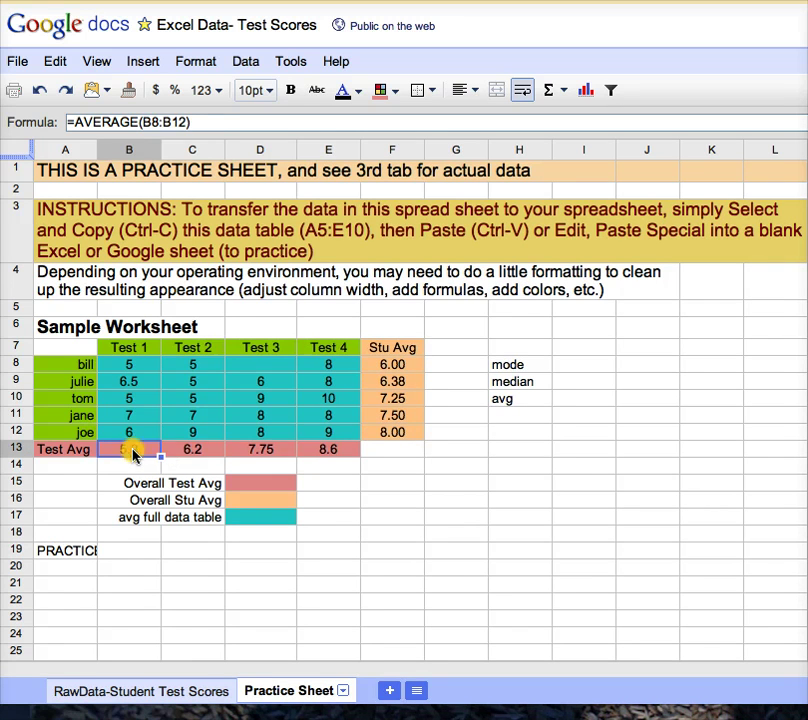
pyautogui.moveTo(160, 457); pyautogui.dragTo(308, 460)
pyautogui.press('Delete')
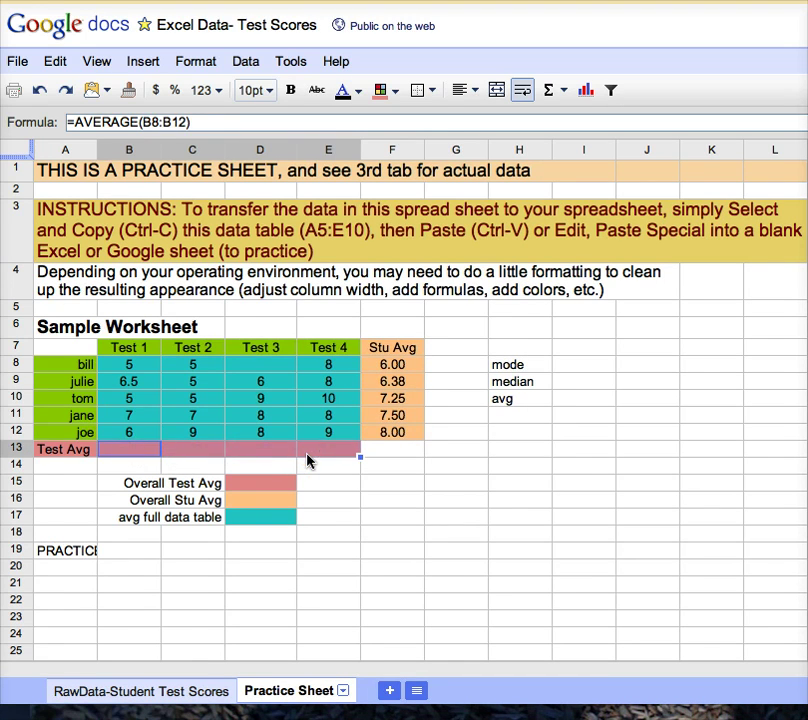
# Step: Calculate the Test 1 average in B13 with AVERAGE over B8:B12 and fill the formula across to E13
pyautogui.click(133, 452)
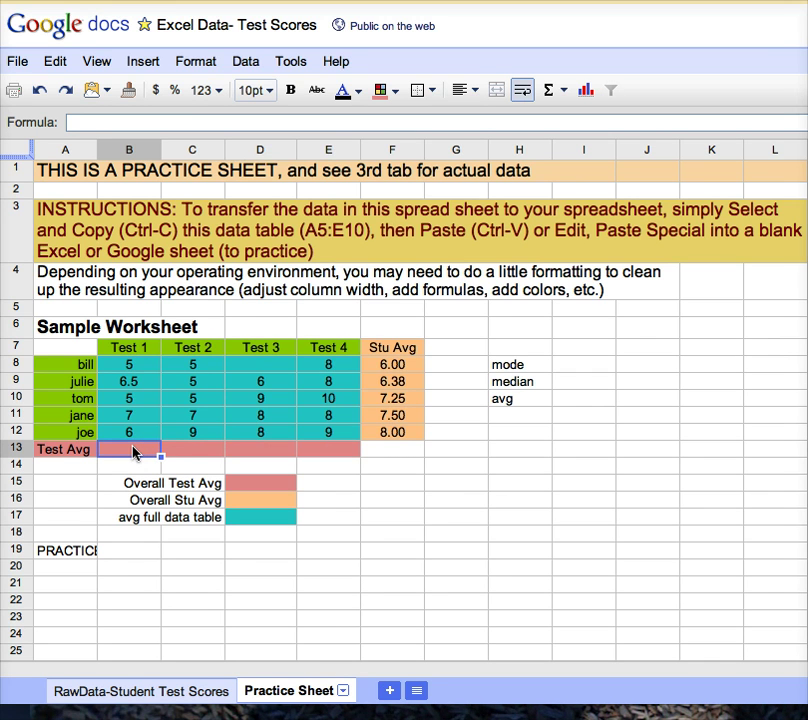
pyautogui.write('=')
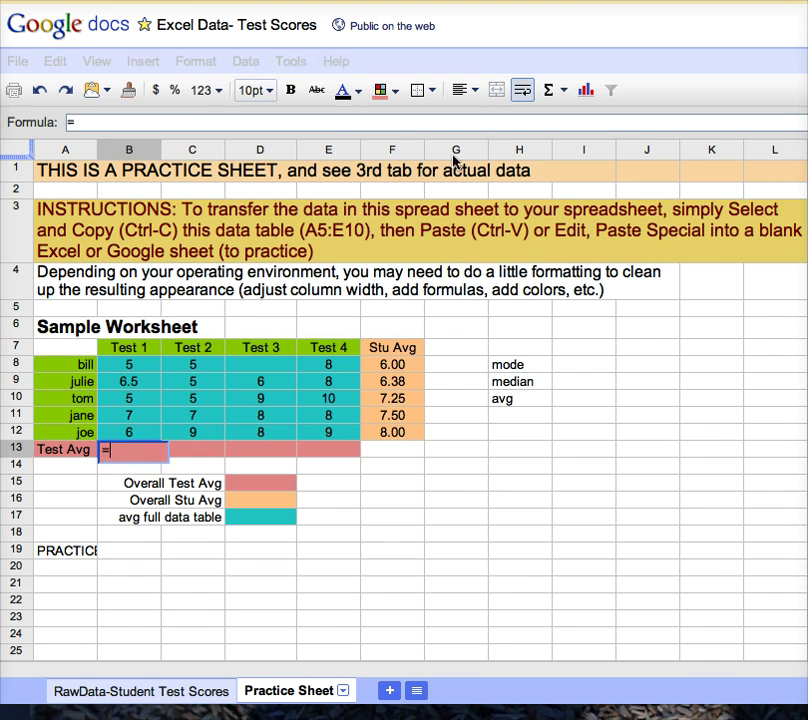
pyautogui.click(562, 90)
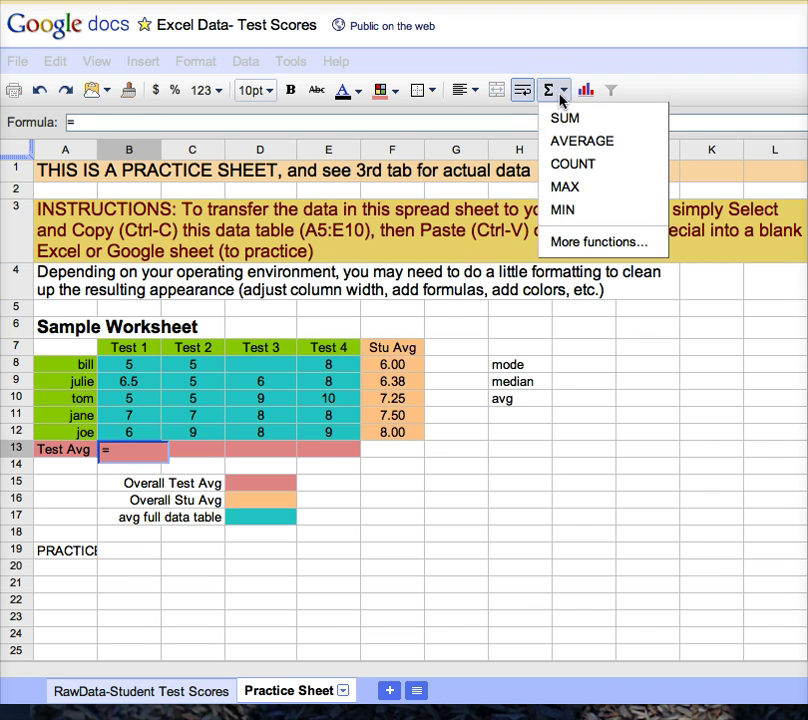
pyautogui.click(576, 141)
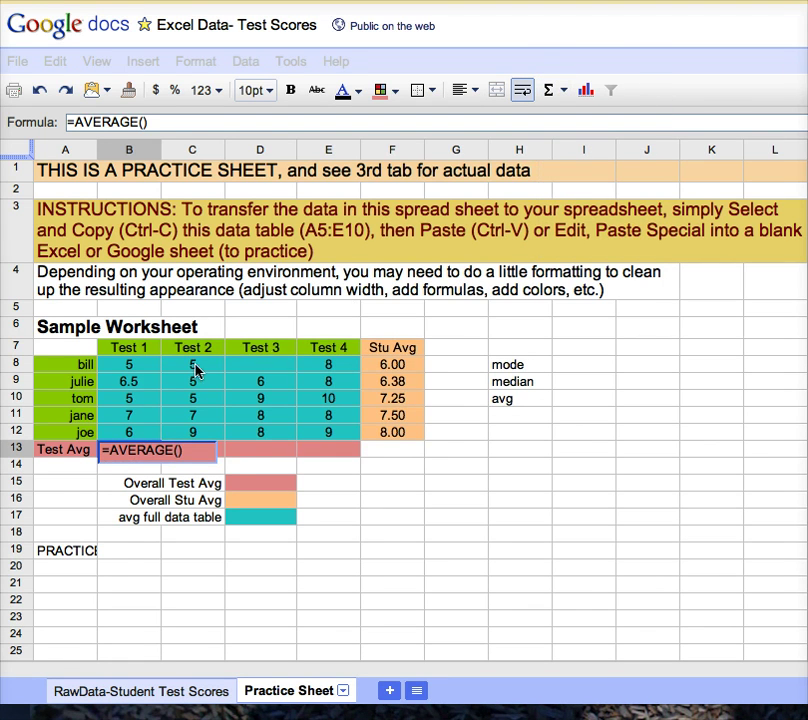
pyautogui.moveTo(133, 370); pyautogui.dragTo(137, 436)
pyautogui.press('Return')
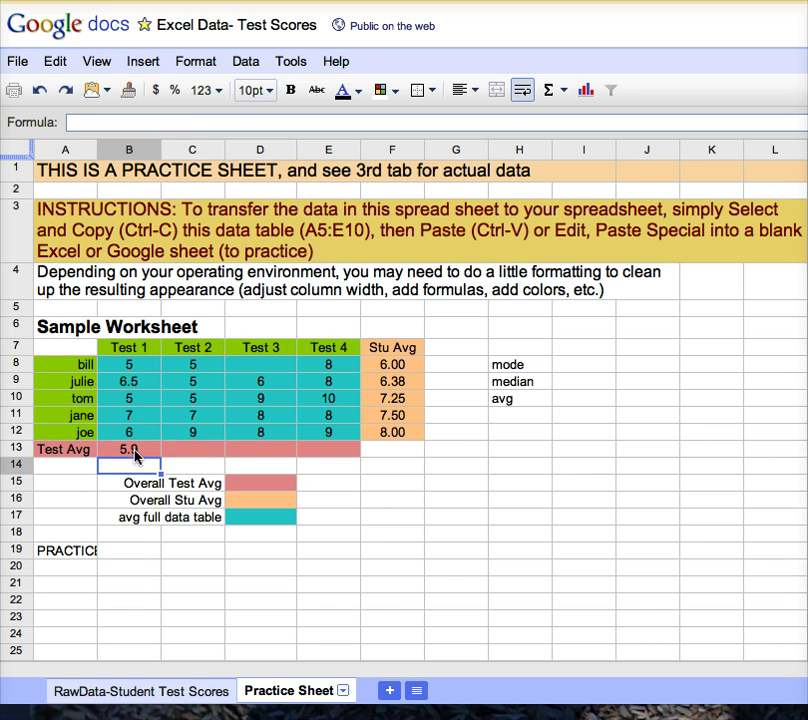
pyautogui.click(135, 456)
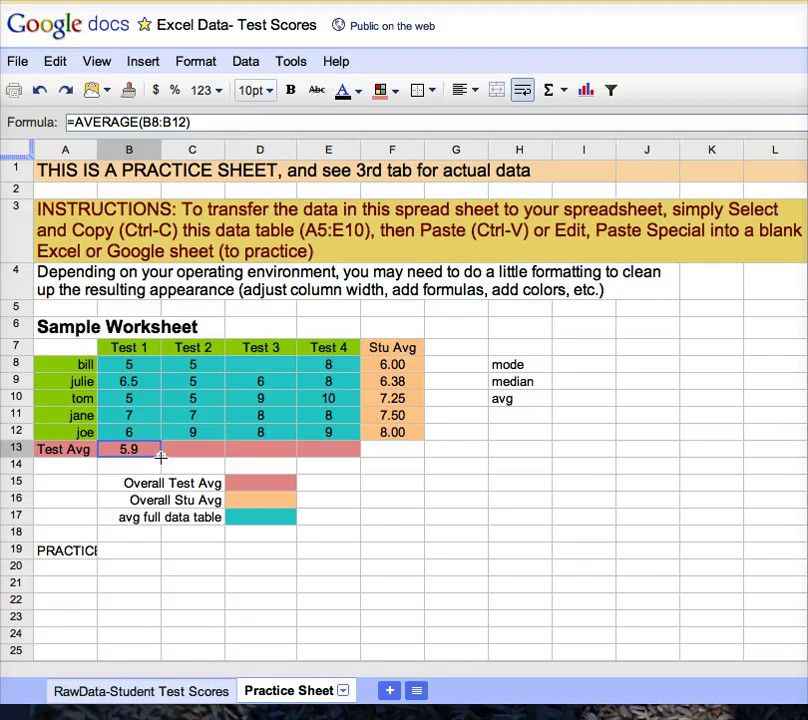
pyautogui.moveTo(160, 456); pyautogui.dragTo(303, 451)
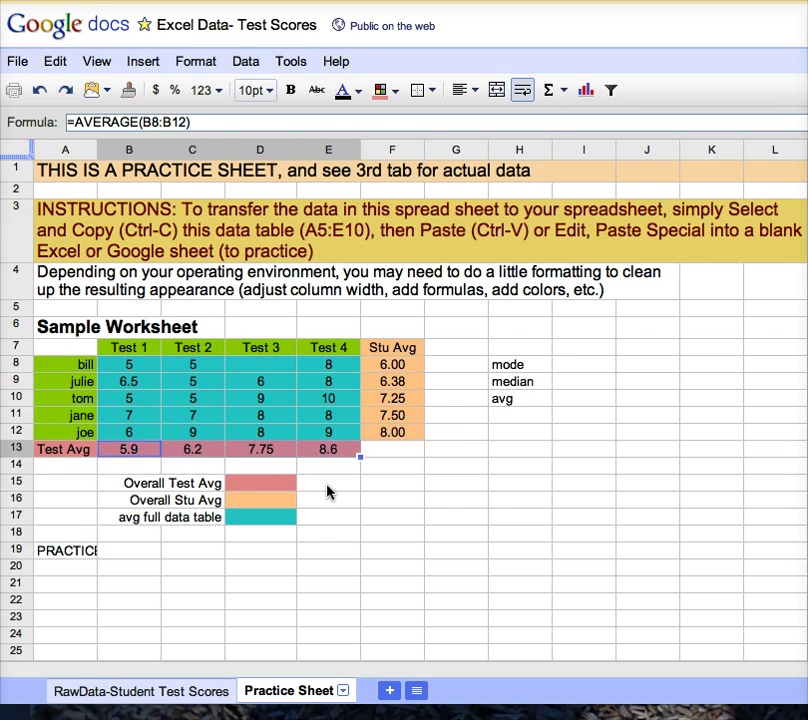
# Step: Calculate the average of all test scores in E15 with the AVERAGE function over B8:E12
pyautogui.click(328, 490)
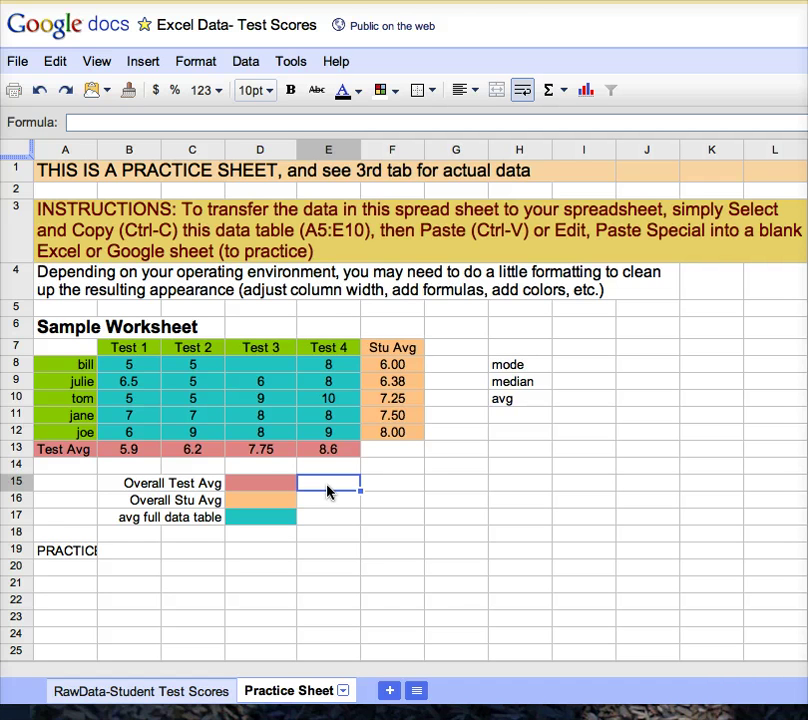
pyautogui.write('=')
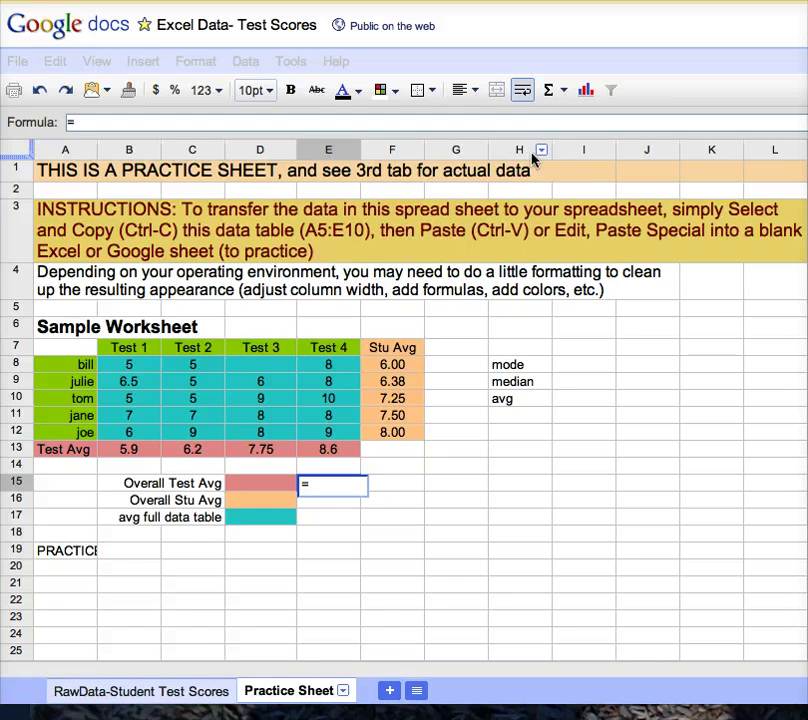
pyautogui.click(562, 91)
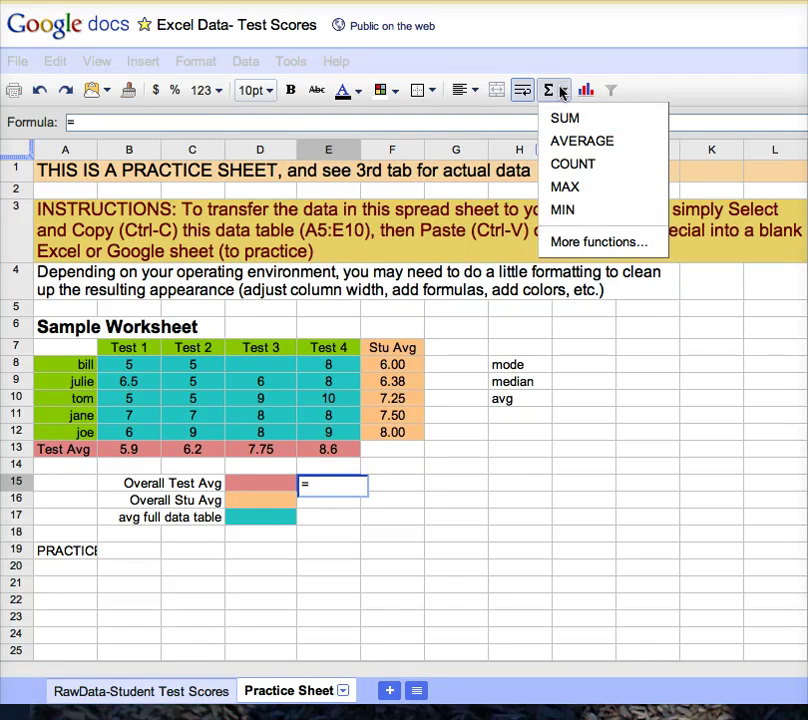
pyautogui.click(575, 143)
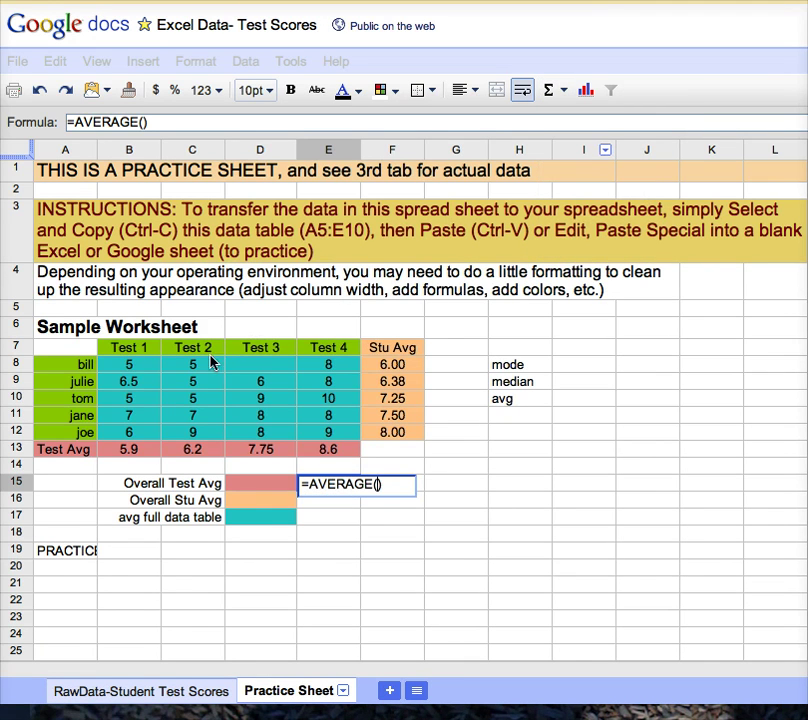
pyautogui.moveTo(137, 366); pyautogui.dragTo(305, 433)
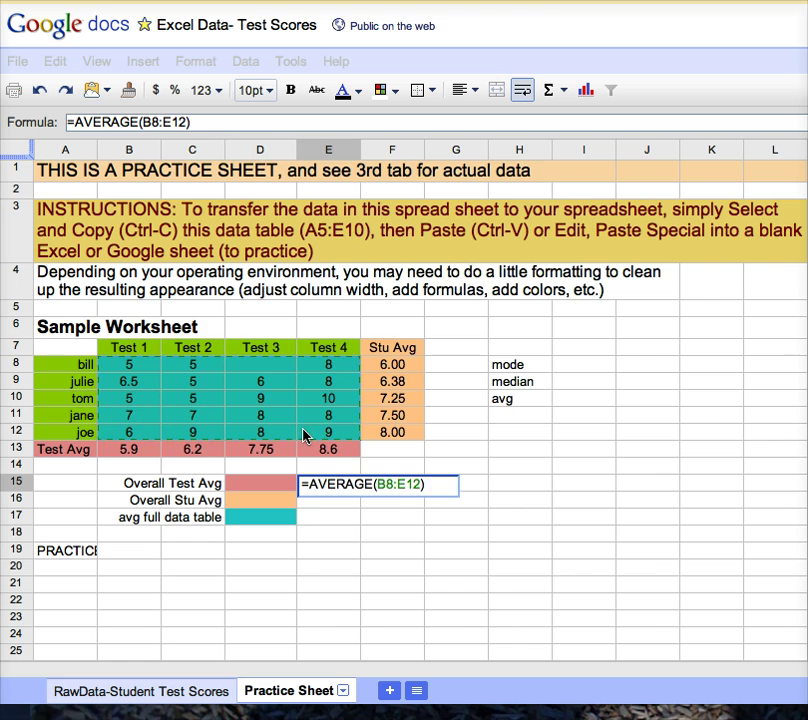
pyautogui.press('Return')
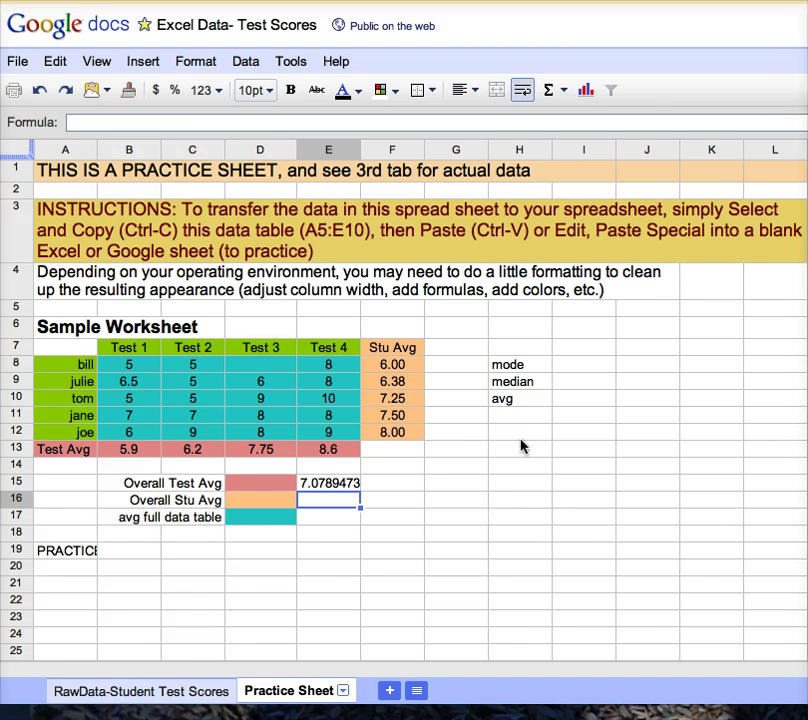
# Step: Calculate the mode of all test scores in I8 with the MODE function over B8:E12
pyautogui.click(517, 367)
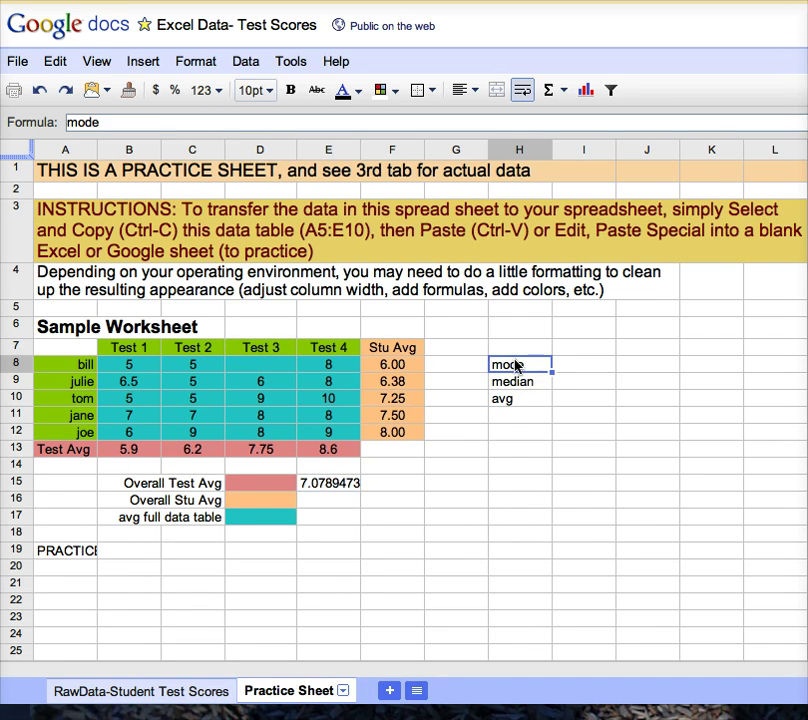
pyautogui.click(583, 371)
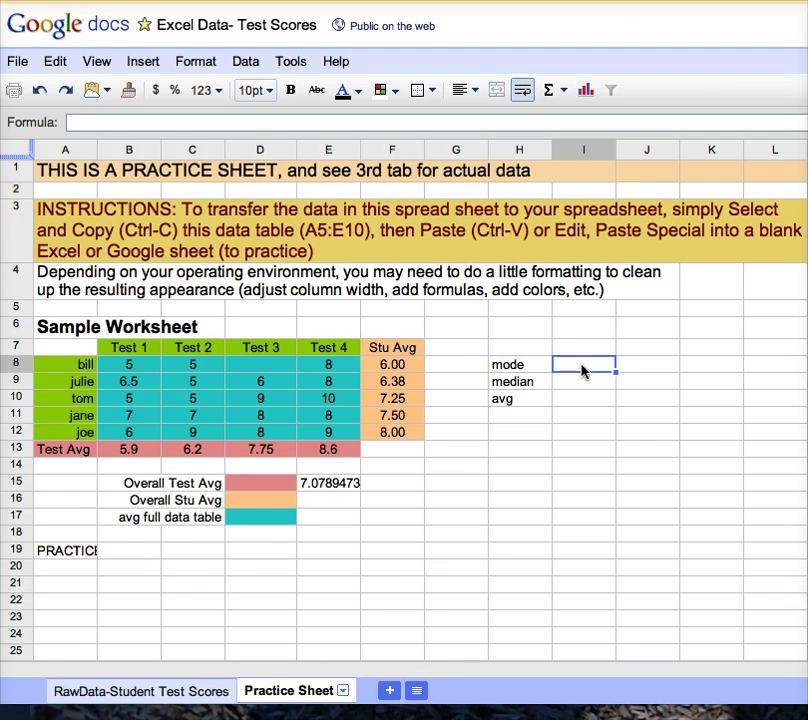
pyautogui.write('=')
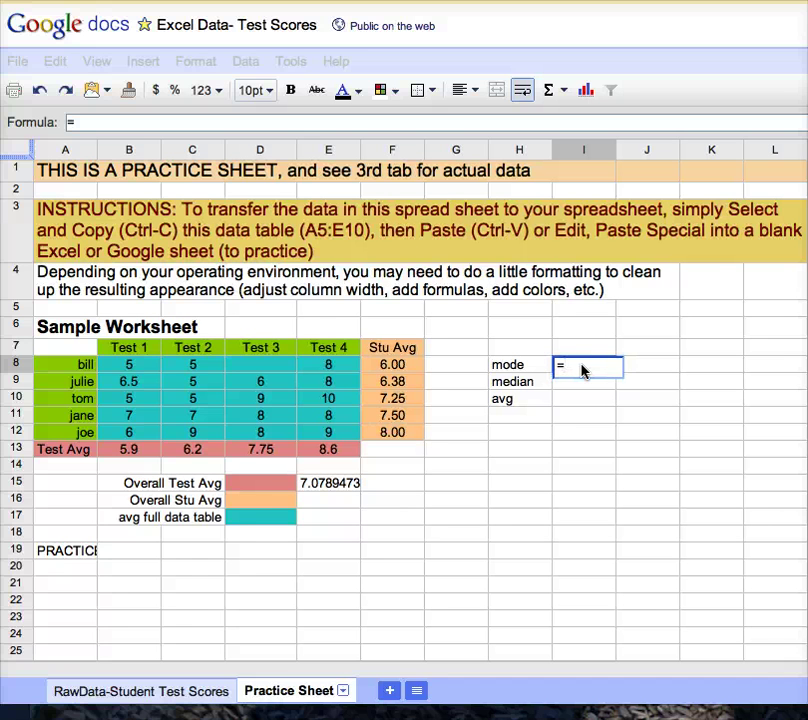
pyautogui.write('mod')
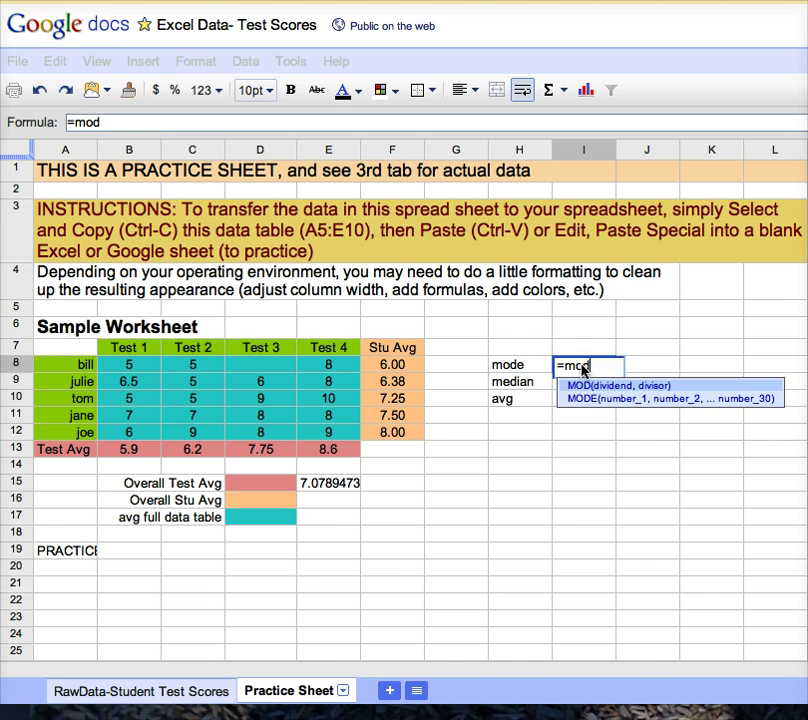
pyautogui.write('e')
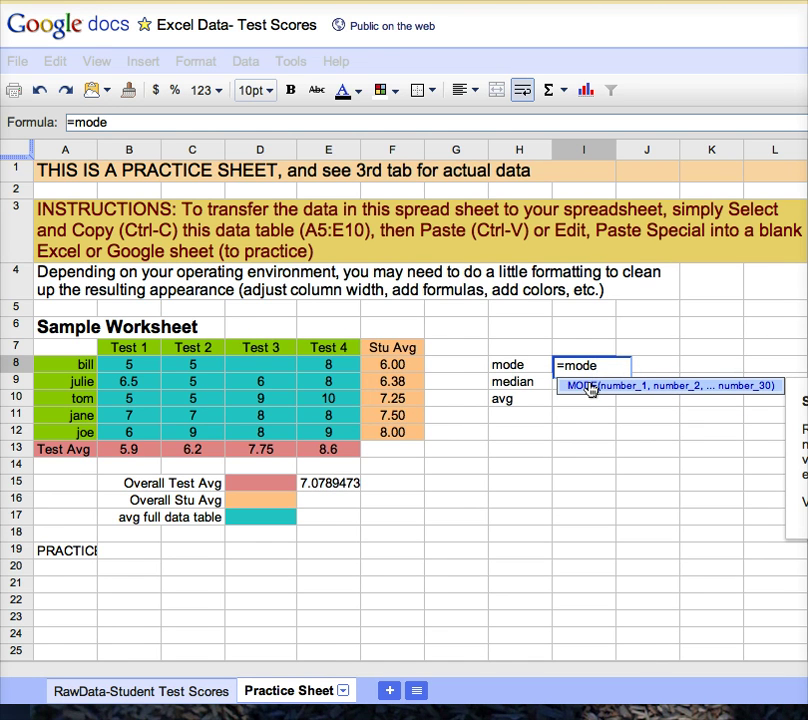
pyautogui.click(590, 387)
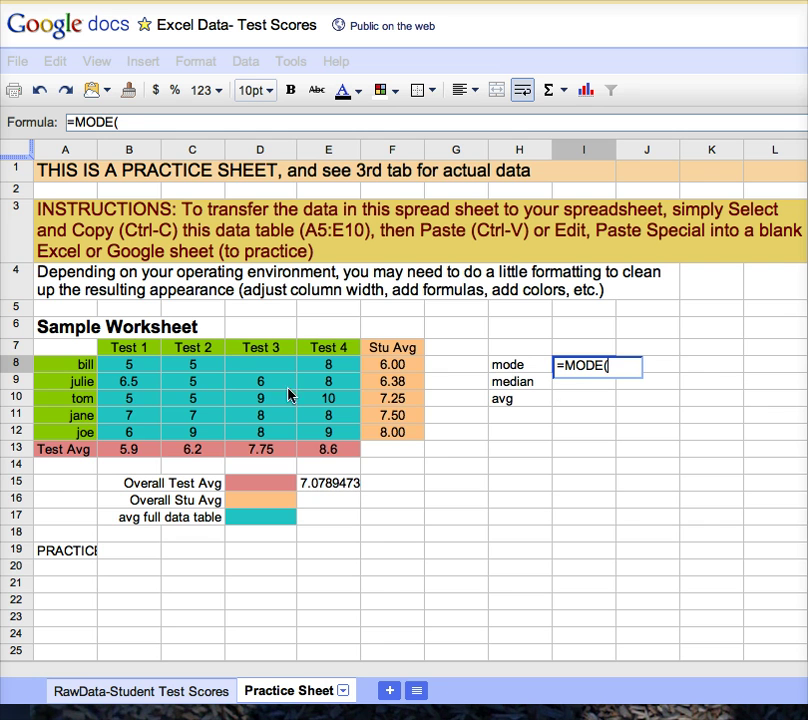
pyautogui.click(130, 367)
pyautogui.moveTo(130, 383); pyautogui.dragTo(307, 429)
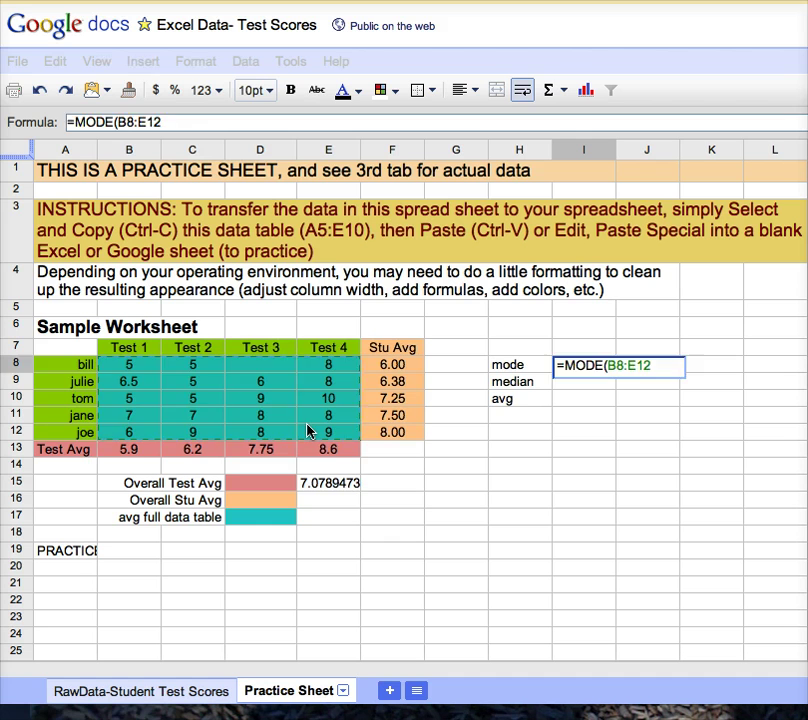
pyautogui.press('Return')
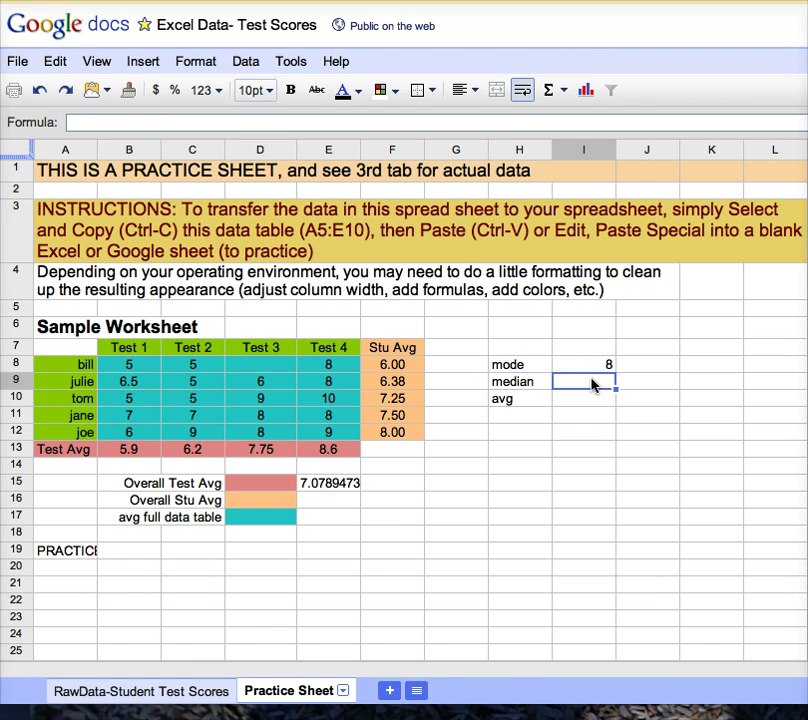
# Step: Calculate the median of all test scores in I9 with the MEDIAN function over B8:E12
pyautogui.write('=med')
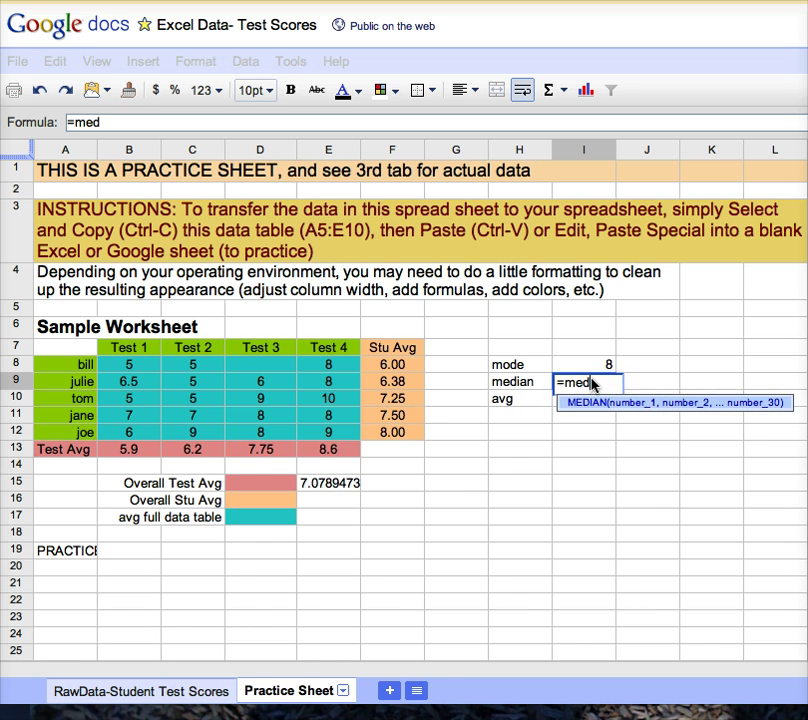
pyautogui.write('i')
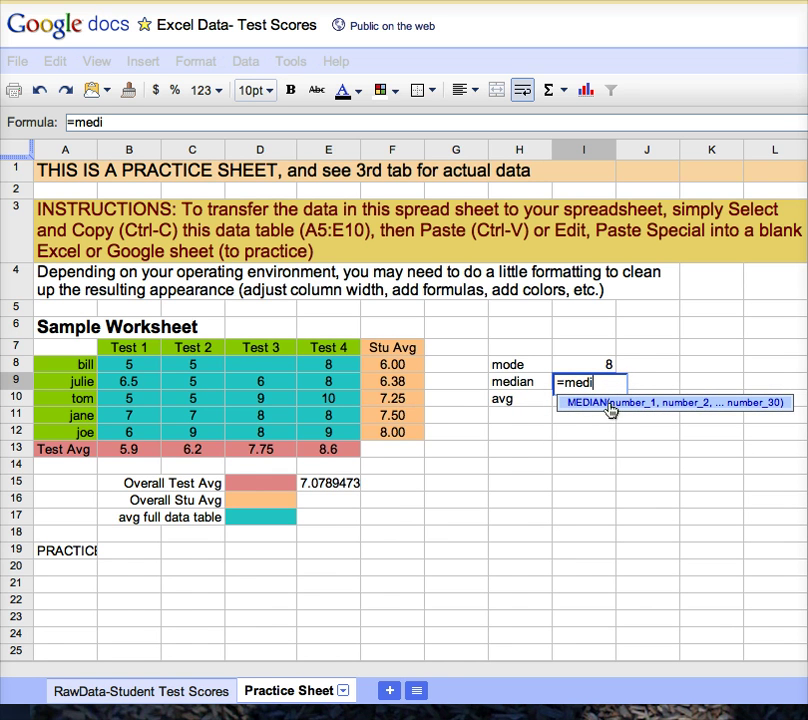
pyautogui.click(631, 405)
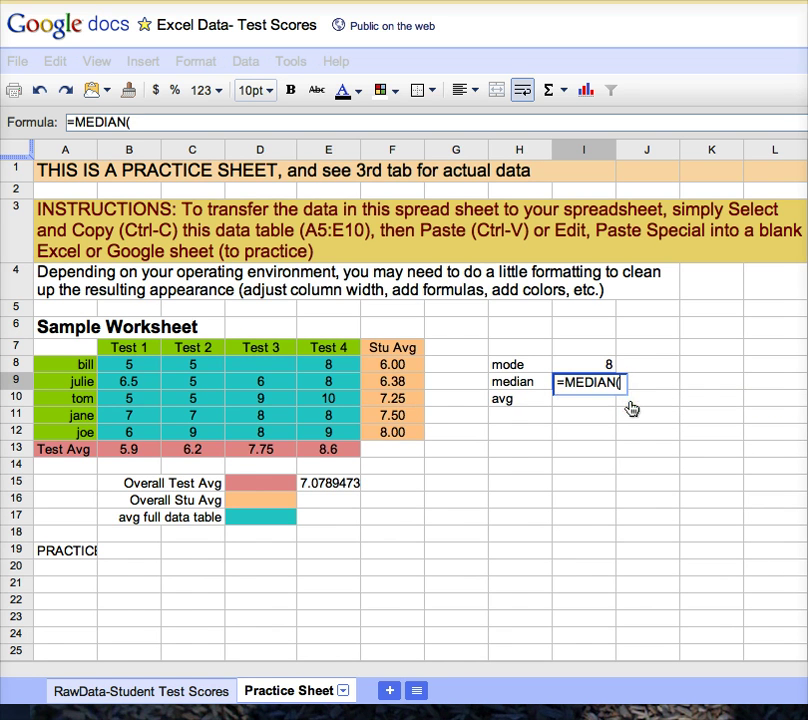
pyautogui.moveTo(129, 366); pyautogui.dragTo(310, 430)
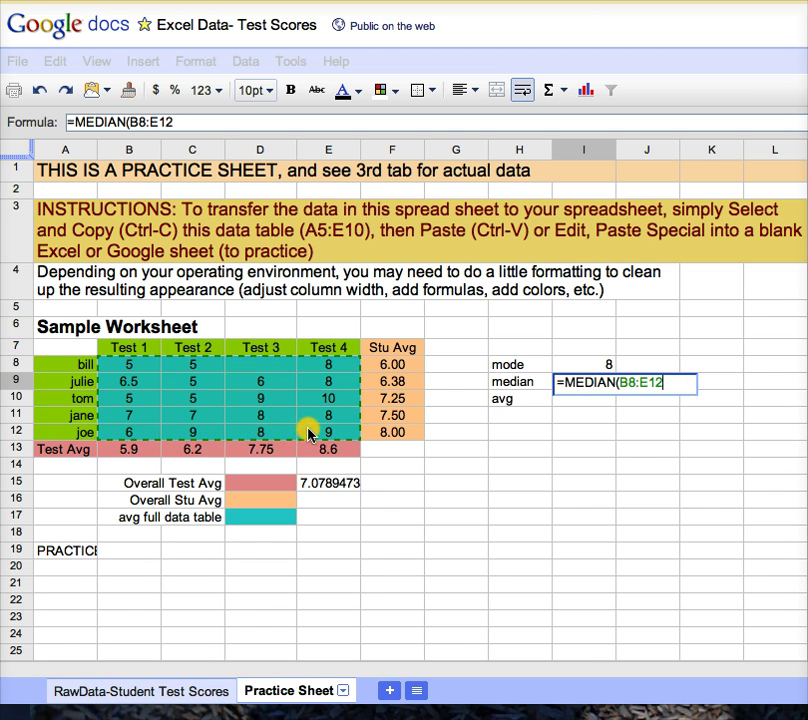
pyautogui.press('Return')
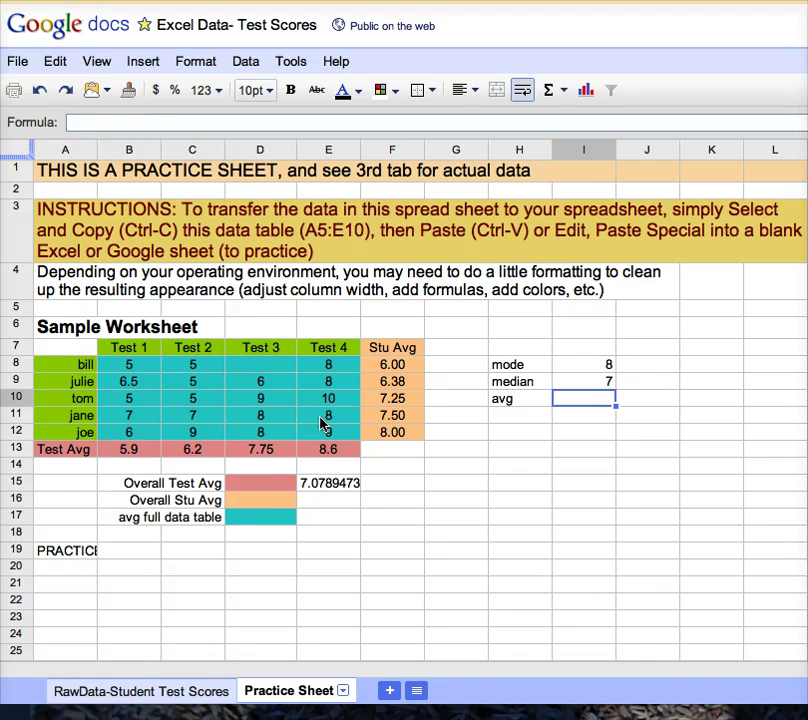
# Step: Merge cells A19:E19 so the practice heading about formulas and charting spans the five columns
pyautogui.click(67, 556)
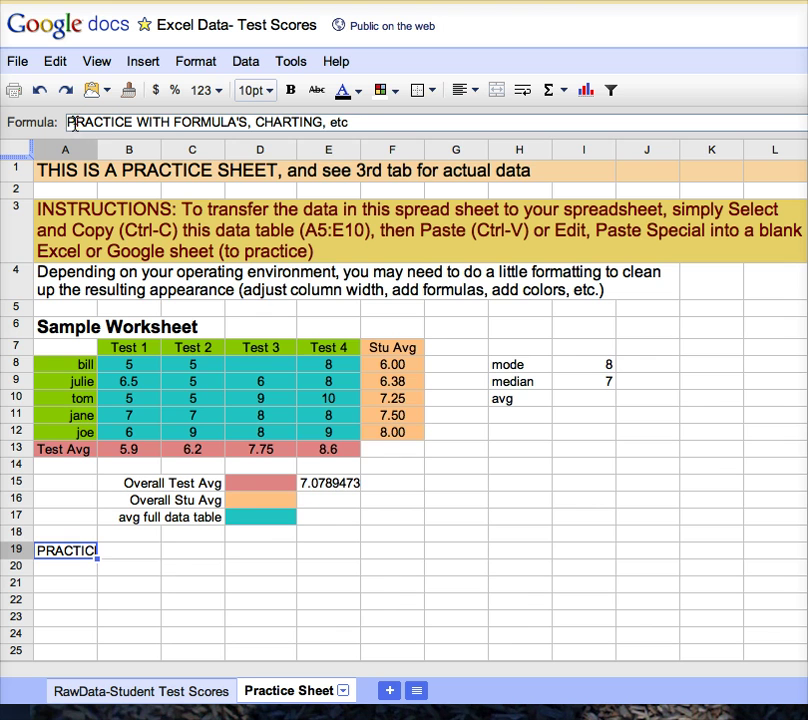
pyautogui.moveTo(72, 122); pyautogui.dragTo(376, 126)
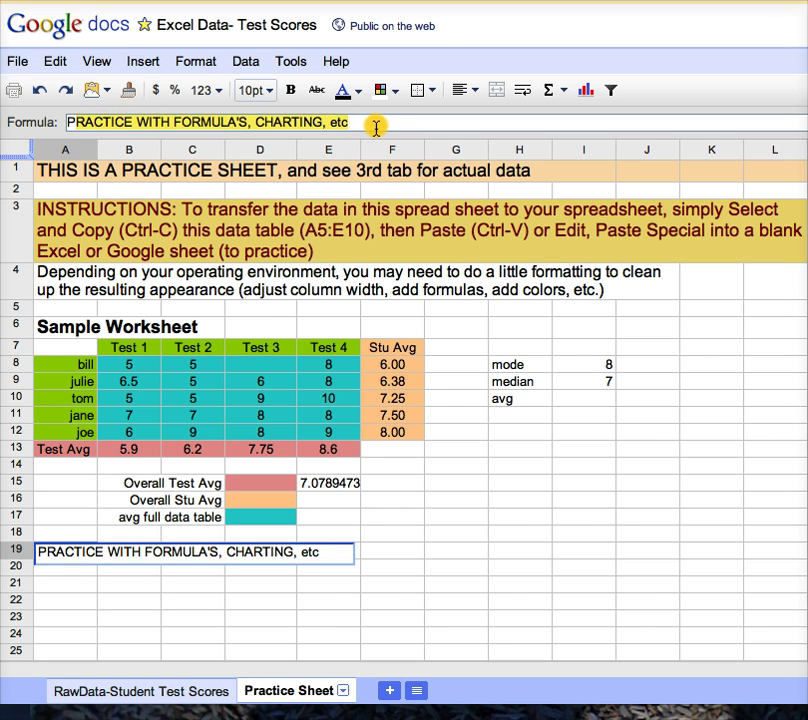
pyautogui.click(128, 604)
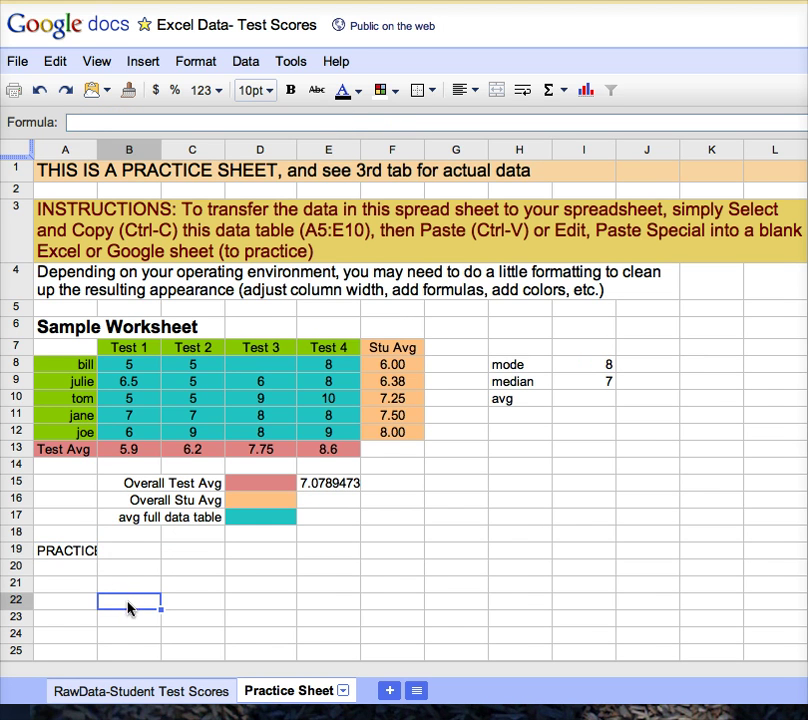
pyautogui.click(85, 556)
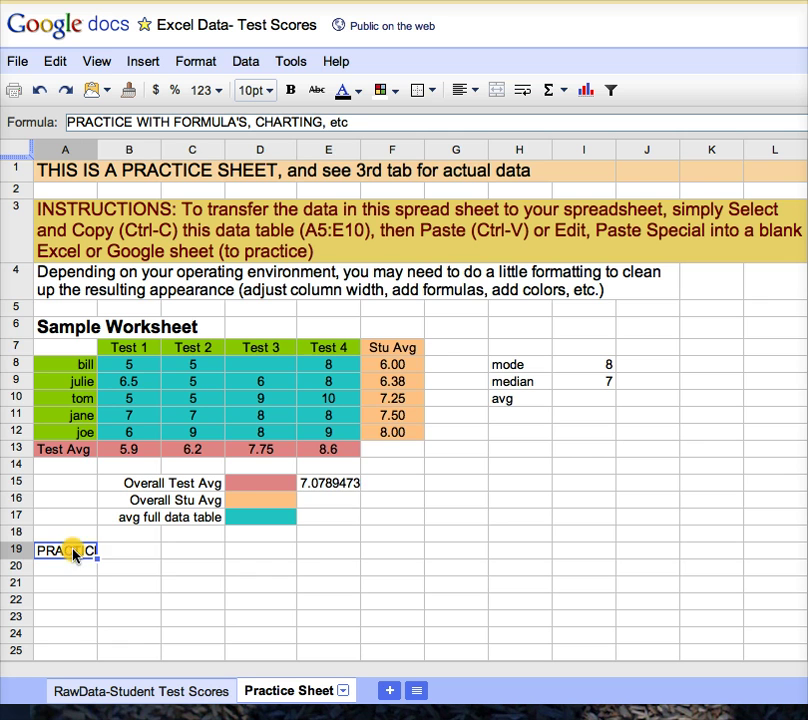
pyautogui.moveTo(75, 555); pyautogui.dragTo(300, 556)
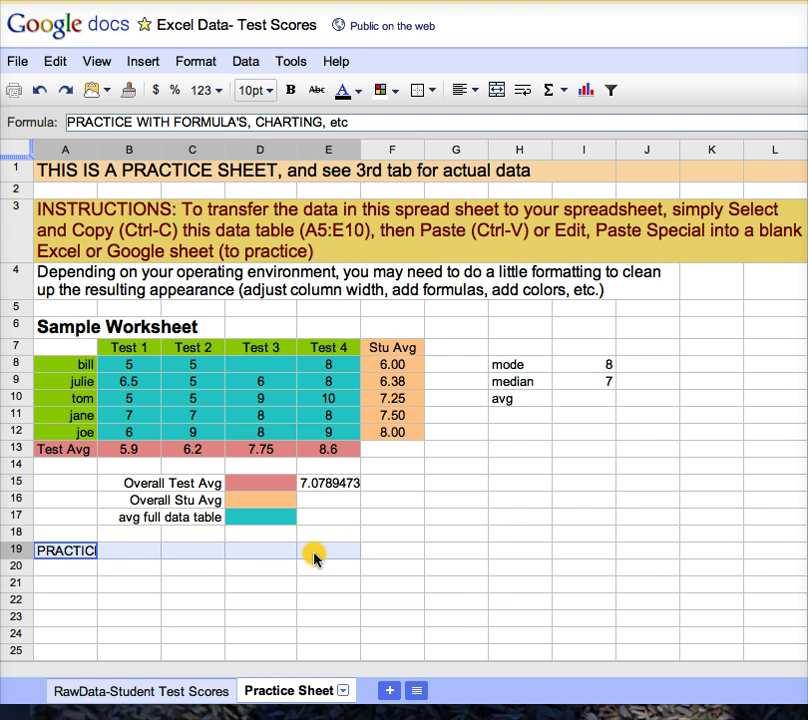
pyautogui.moveTo(313, 557); pyautogui.dragTo(316, 556)
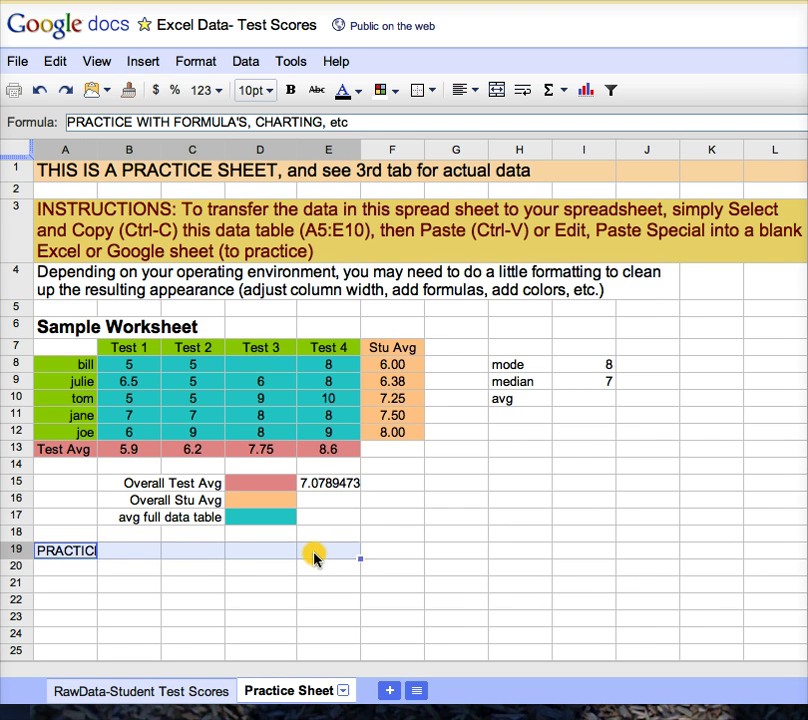
pyautogui.click(497, 90)
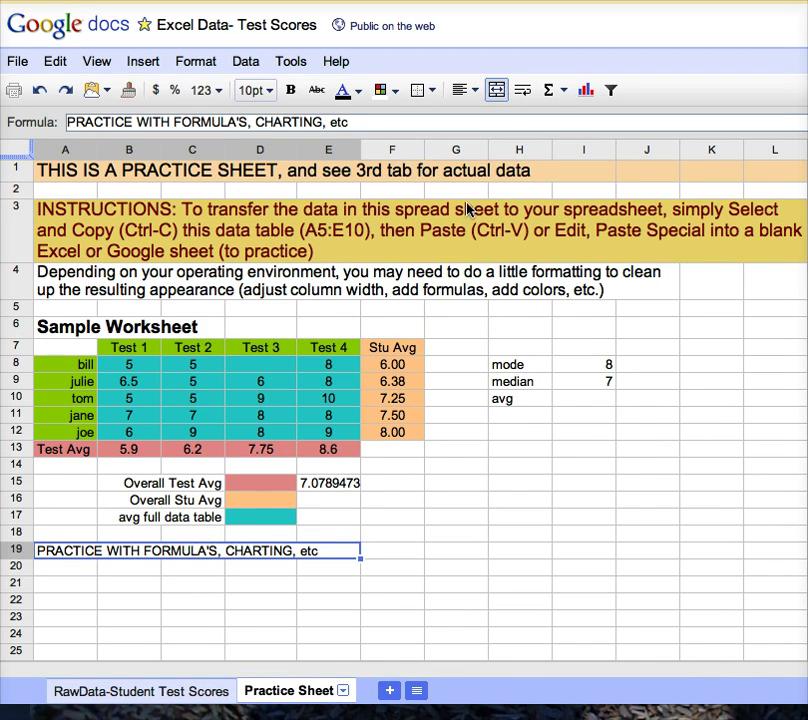
# Step: Widen column H, which holds the mode, median and avg labels, by about a third
pyautogui.click(520, 150)
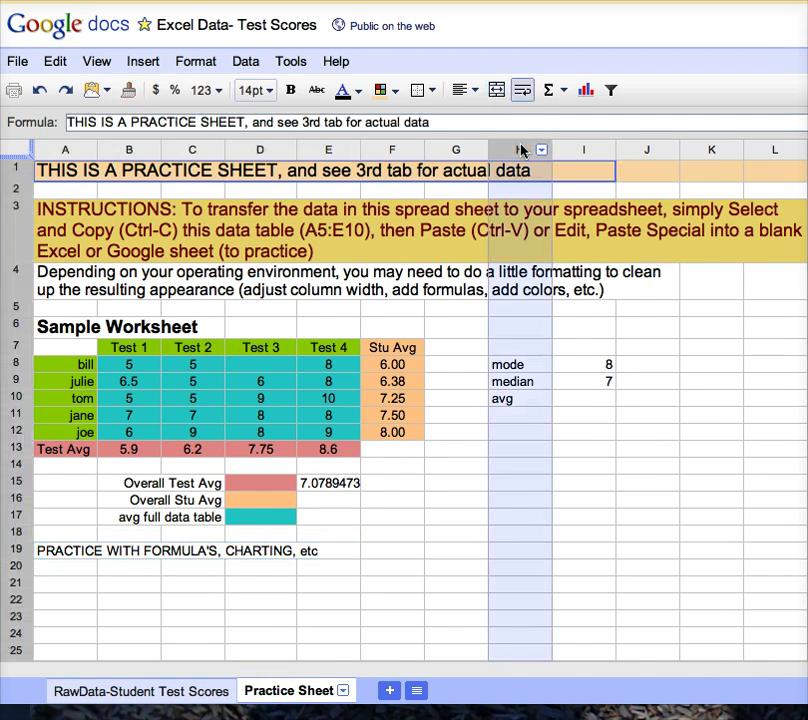
pyautogui.moveTo(548, 148); pyautogui.dragTo(570, 148)
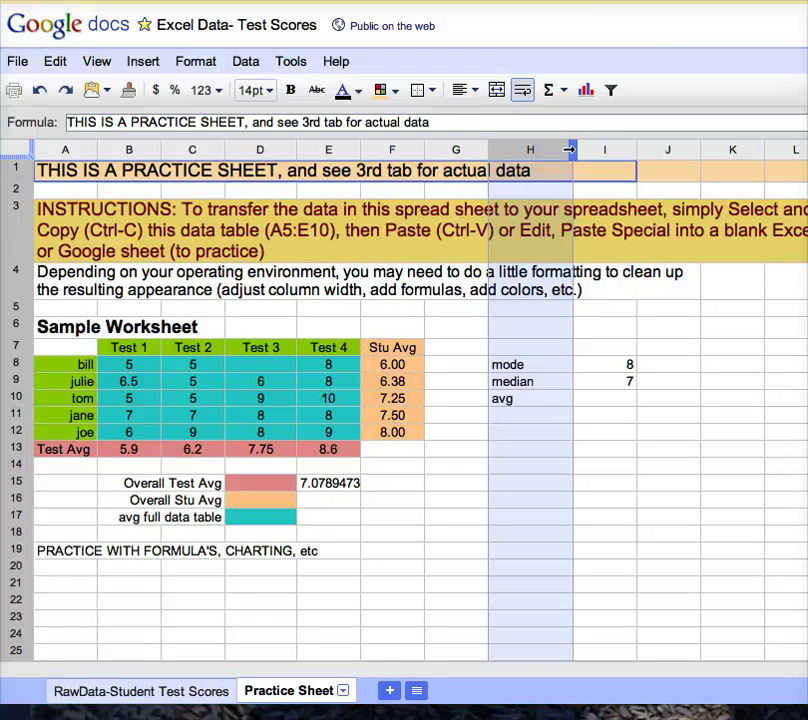
# Step: Copy the first eight students' names and Test 1 to Test 4 scores, A5:F12, from the RawData-Student Test Scores sheet
pyautogui.click(158, 692)
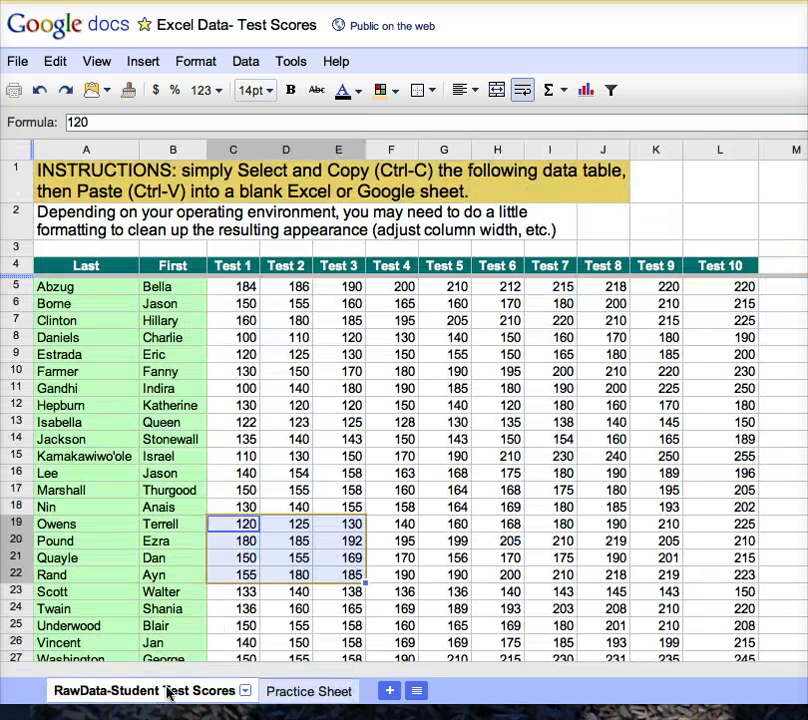
pyautogui.click(305, 691)
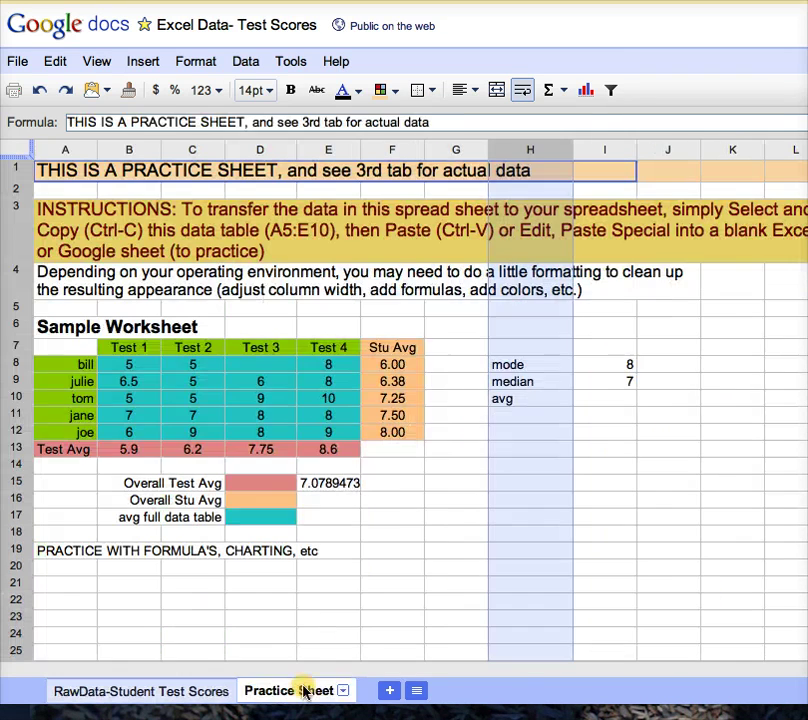
pyautogui.click(170, 692)
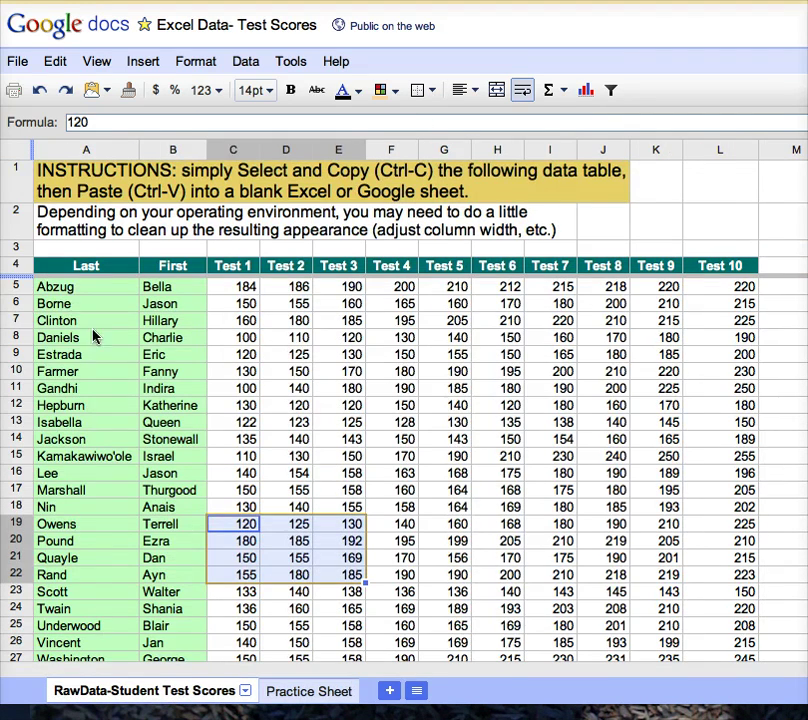
pyautogui.click(72, 287)
pyautogui.moveTo(72, 310); pyautogui.dragTo(389, 408)
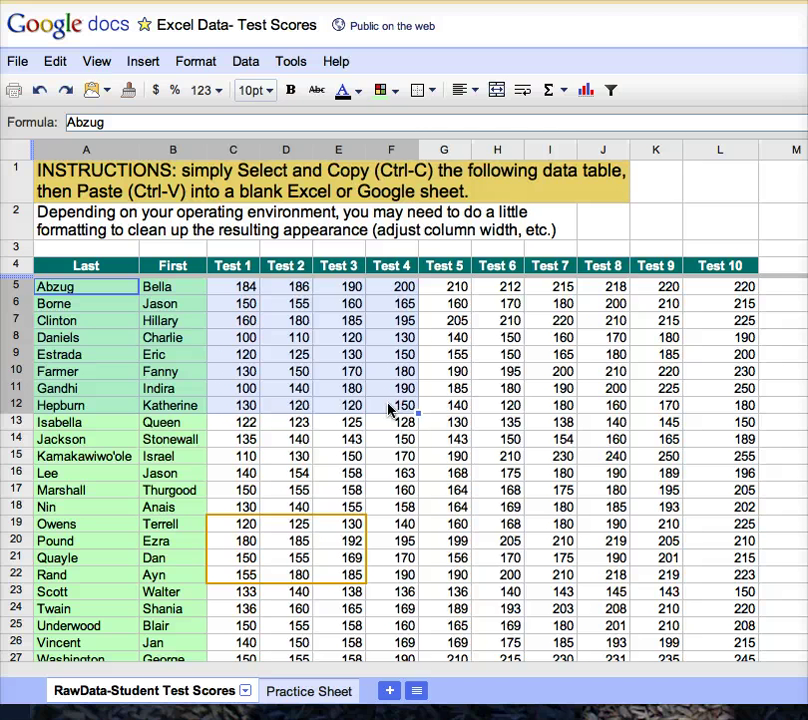
pyautogui.hotkey('ctrl', 'c')
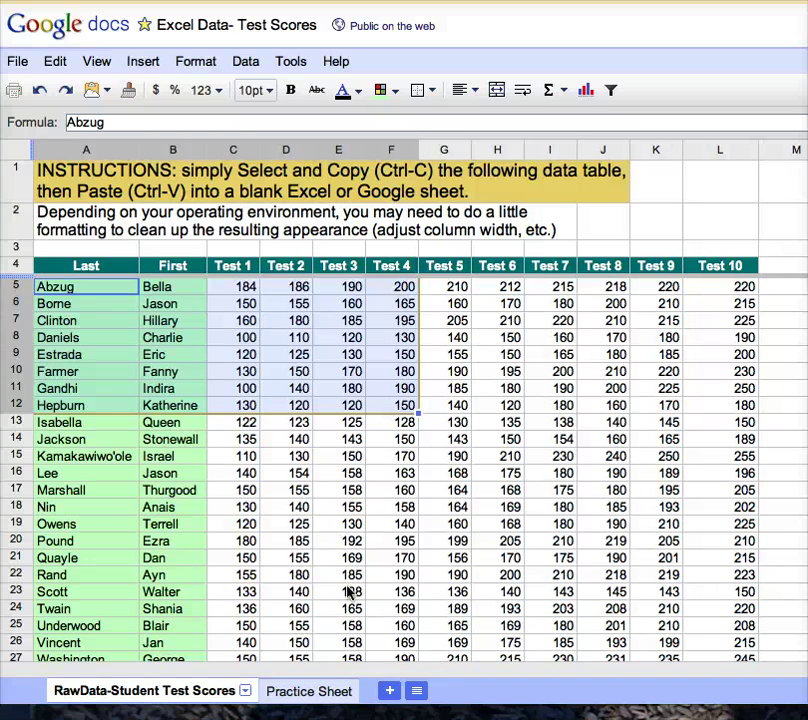
# Step: Paste the copied student names and scores into the Practice Sheet starting at cell H13
pyautogui.click(328, 694)
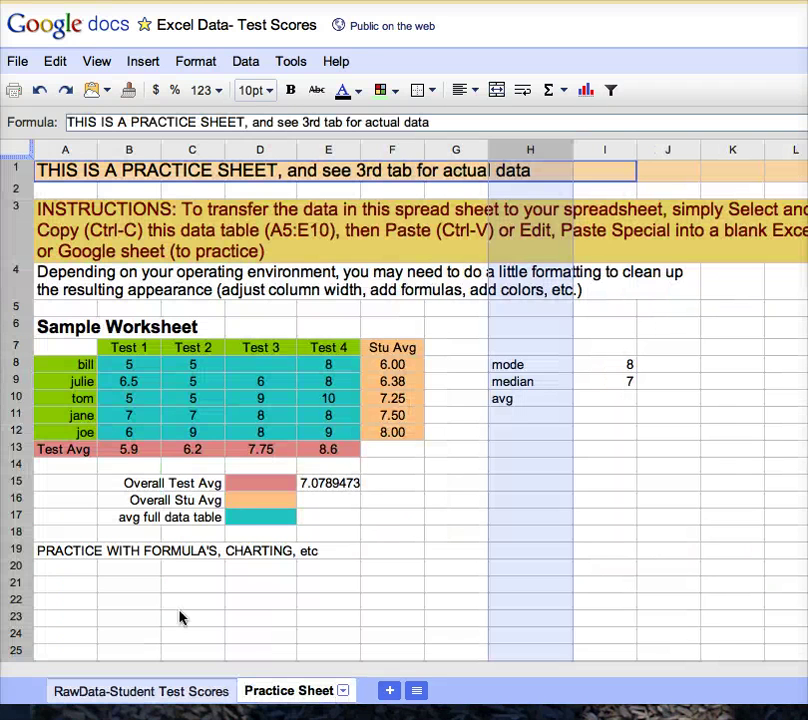
pyautogui.click(70, 590)
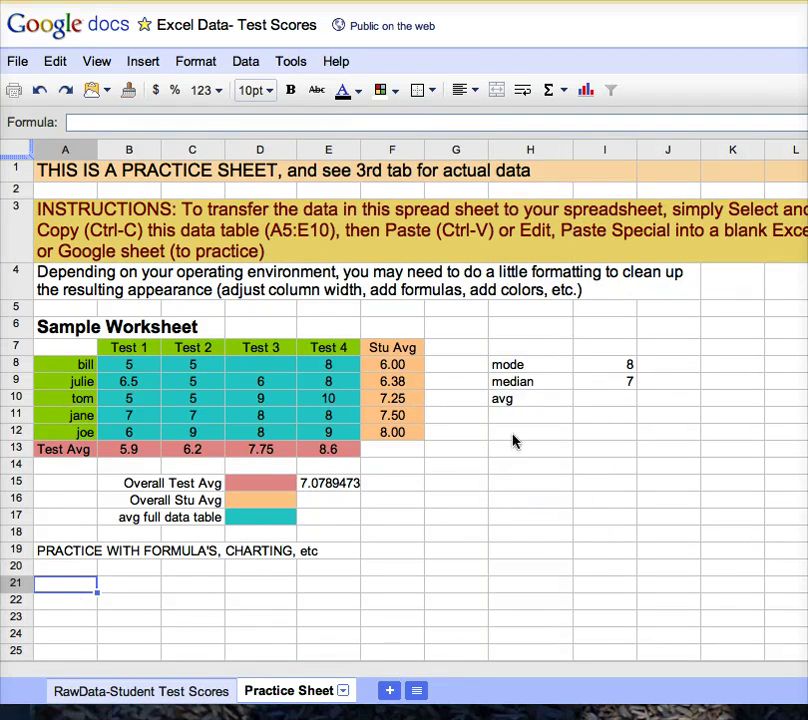
pyautogui.click(510, 451)
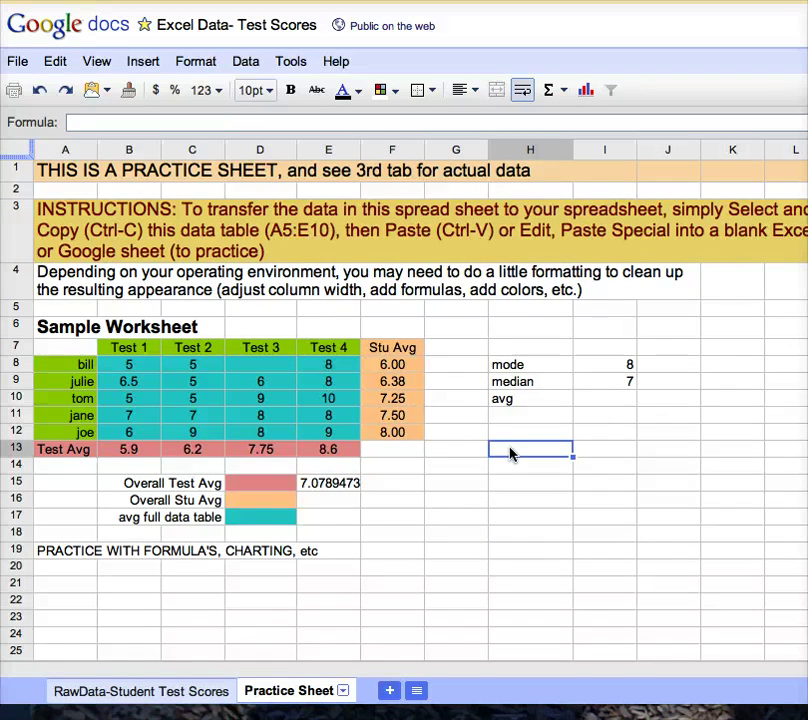
pyautogui.hotkey('ctrl', 'v')
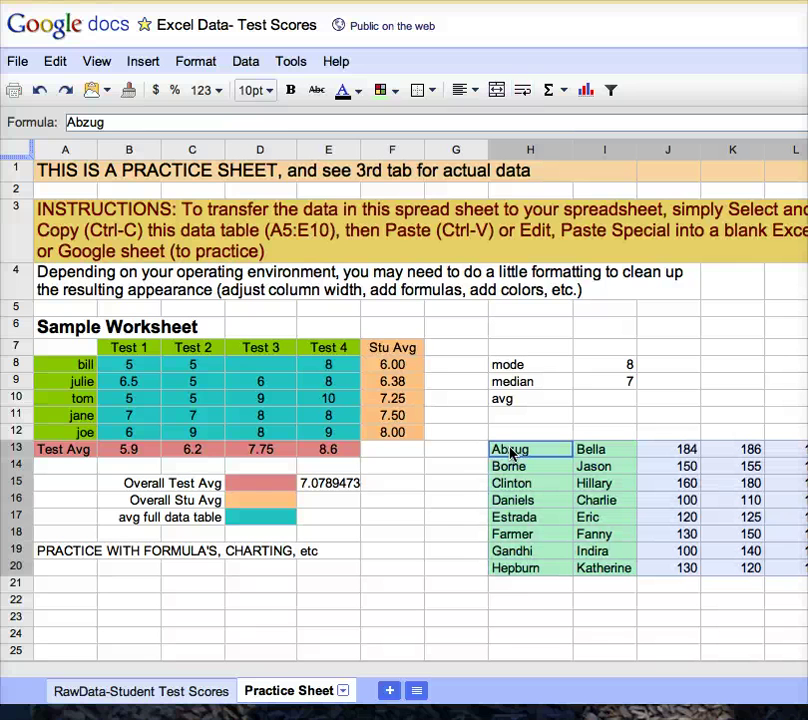